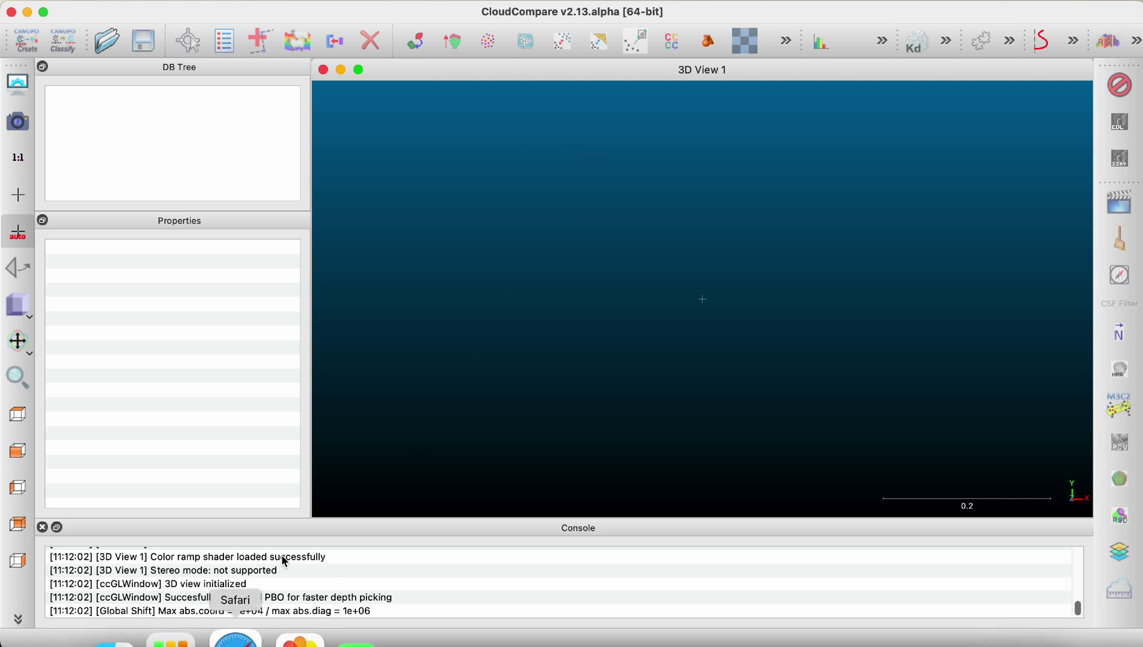
# Load mandibular-canal.stl and rename its mesh to "Mesh ref".
pyautogui.click(179, 636)
pyautogui.moveTo(510, 106); pyautogui.dragTo(560, 336)
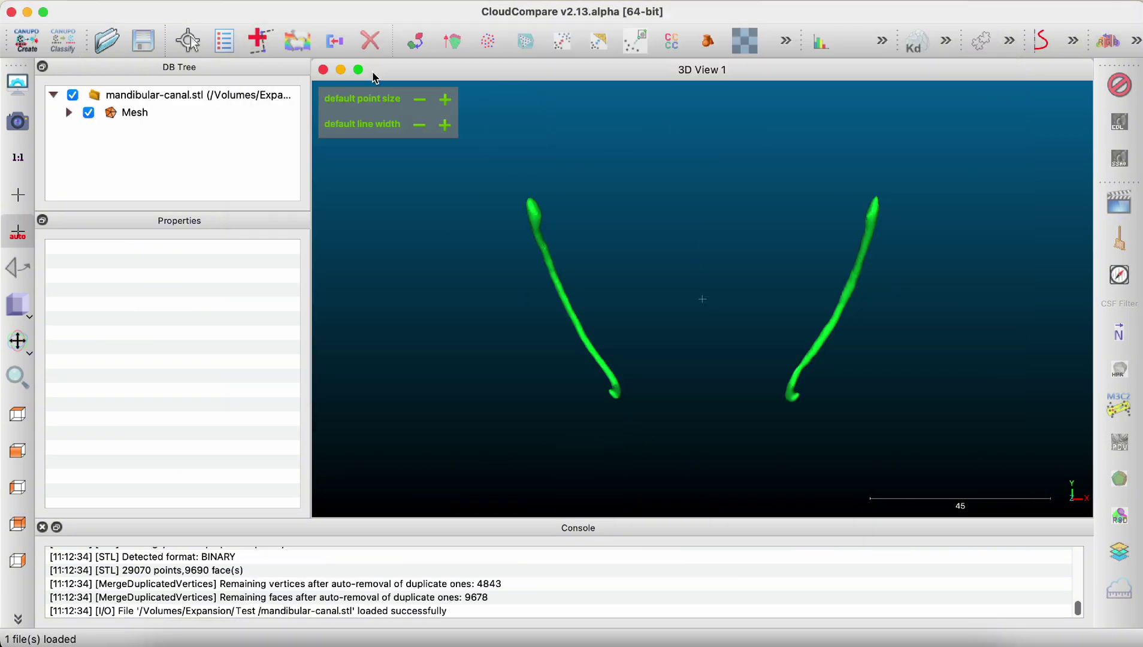
pyautogui.click(167, 114)
pyautogui.doubleClick(152, 113)
pyautogui.click(152, 114)
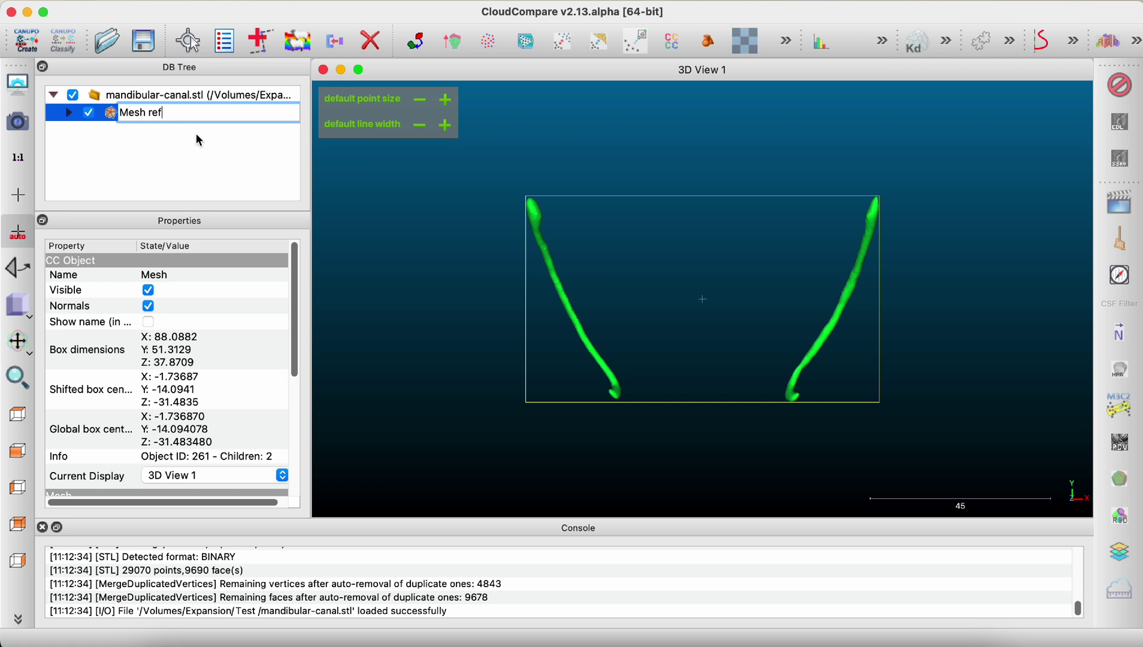
pyautogui.write('ref')
pyautogui.press('Return')
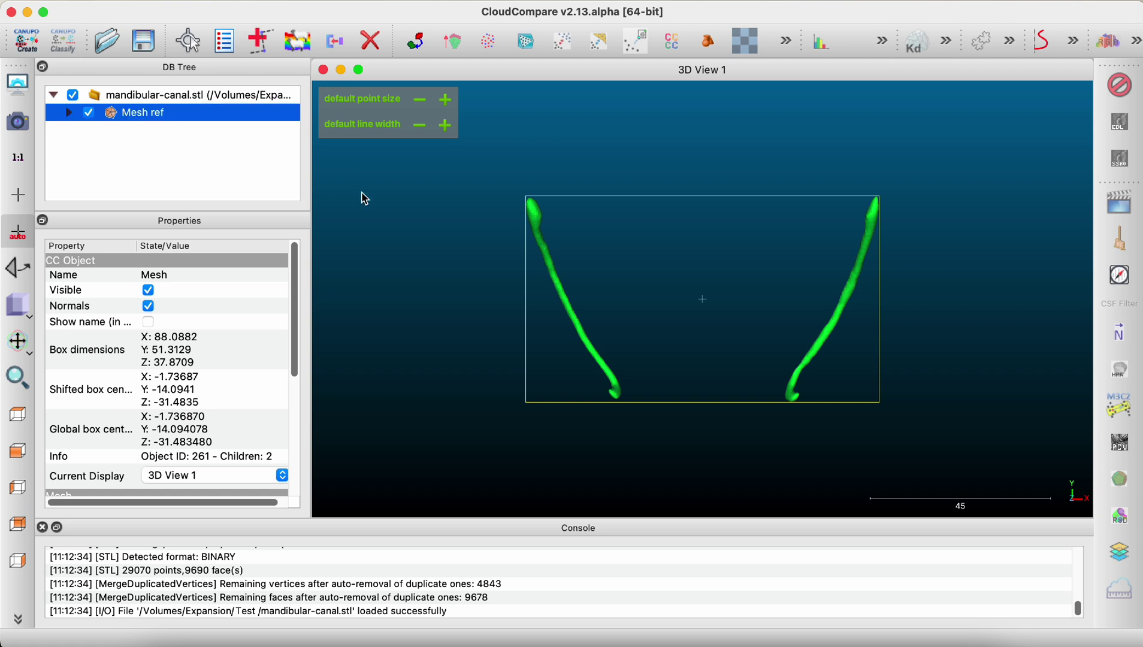
# Load J Patient 117_B.stl into the same 3D view as the reference mesh.
pyautogui.click(472, 202)
pyautogui.click(158, 636)
pyautogui.moveTo(436, 103); pyautogui.dragTo(503, 487)
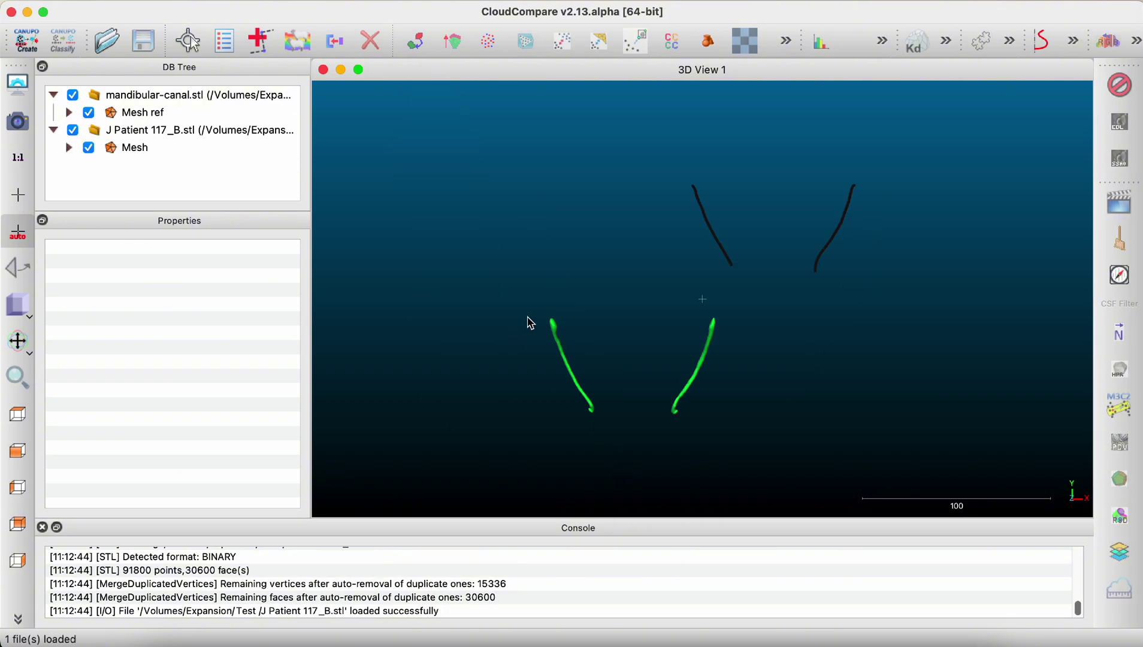
# Start point-pair alignment of both meshes, with Mesh as the to-be-aligned entity and Mesh ref as the reference.
pyautogui.click(160, 147)
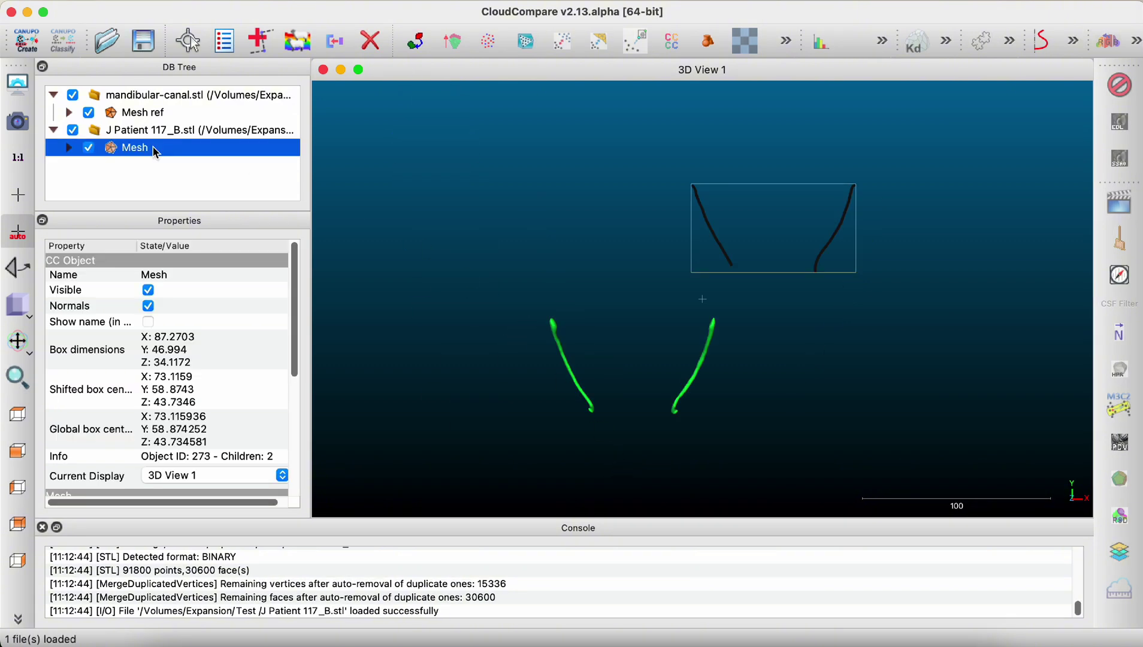
pyautogui.keyDown('super'); pyautogui.click(146, 115); pyautogui.keyUp('super')
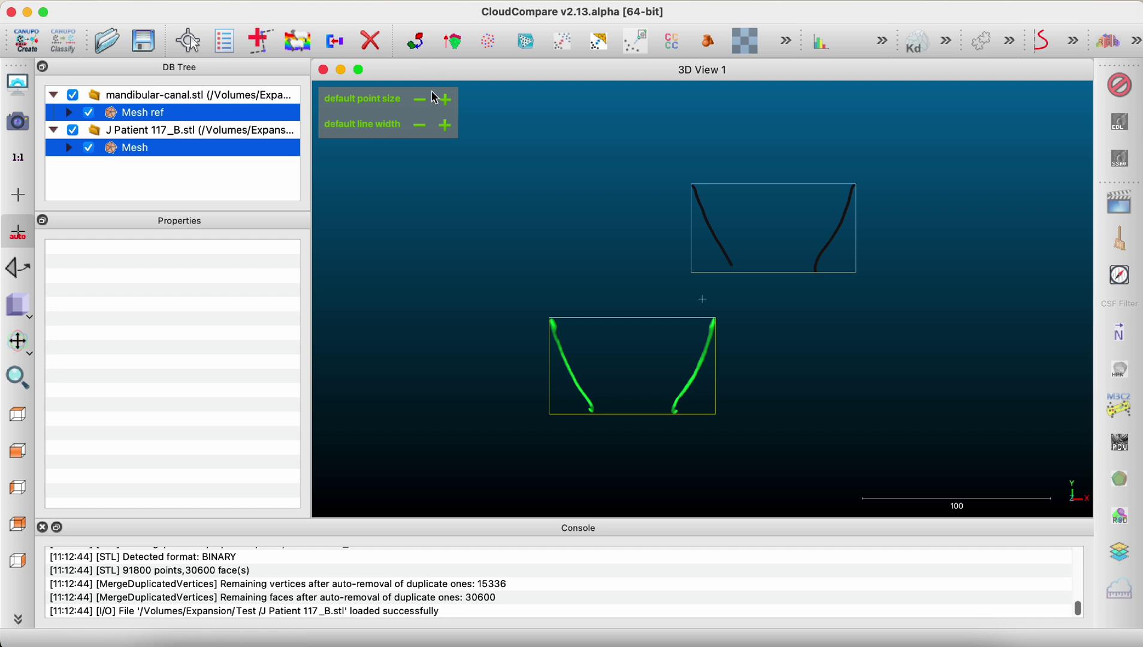
pyautogui.click(417, 44)
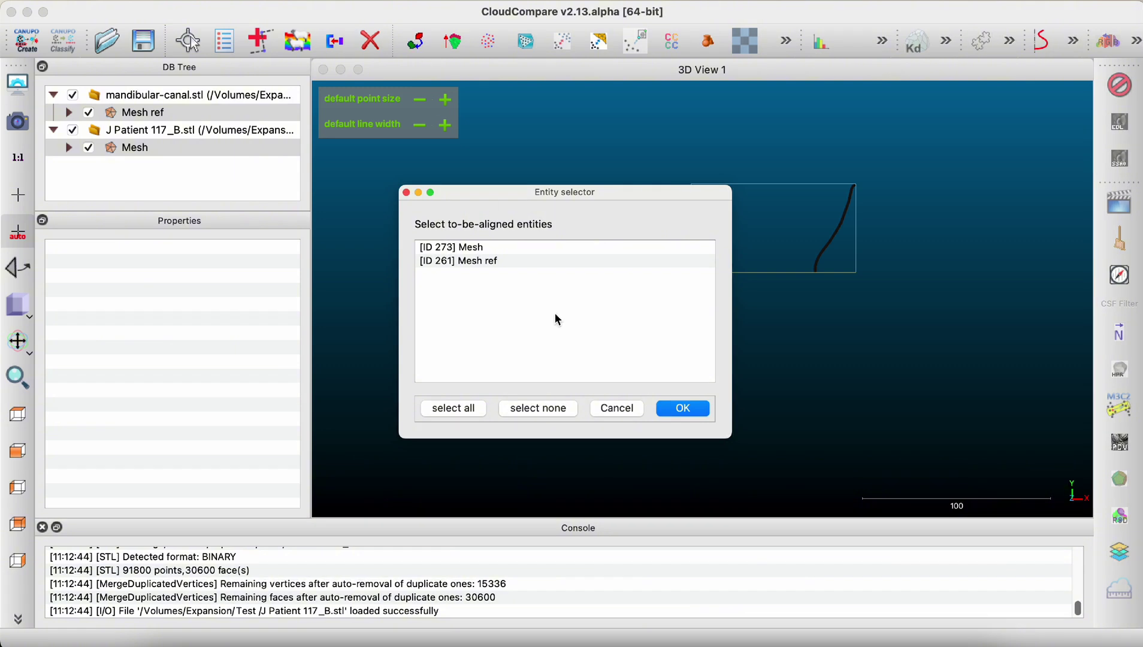
pyautogui.click(505, 252)
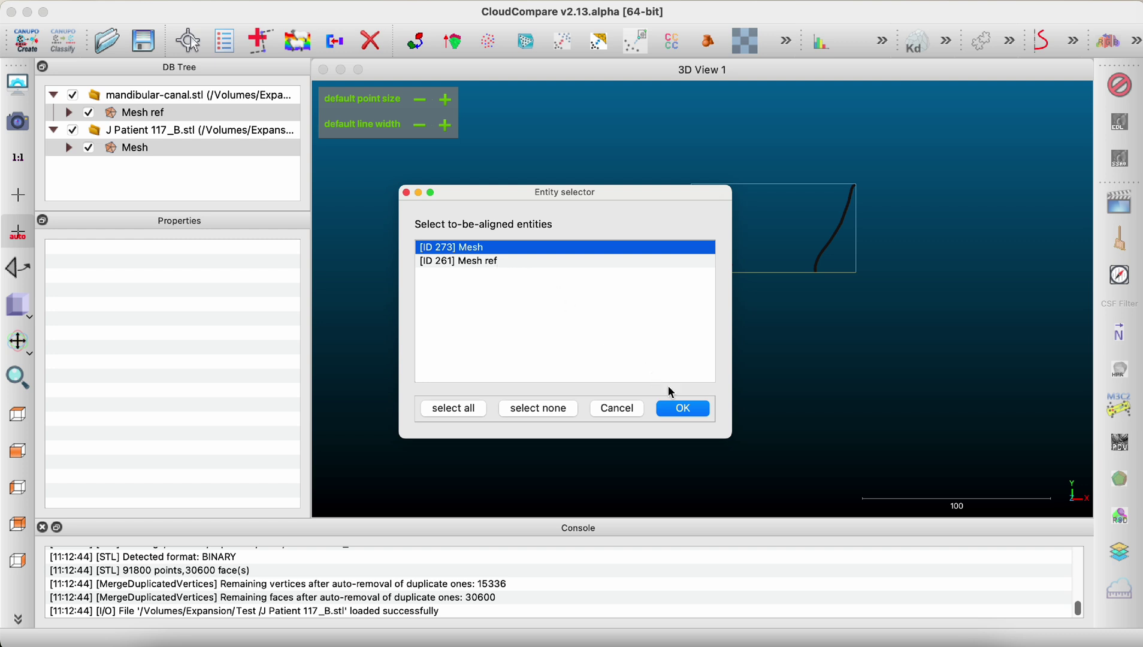
pyautogui.click(673, 407)
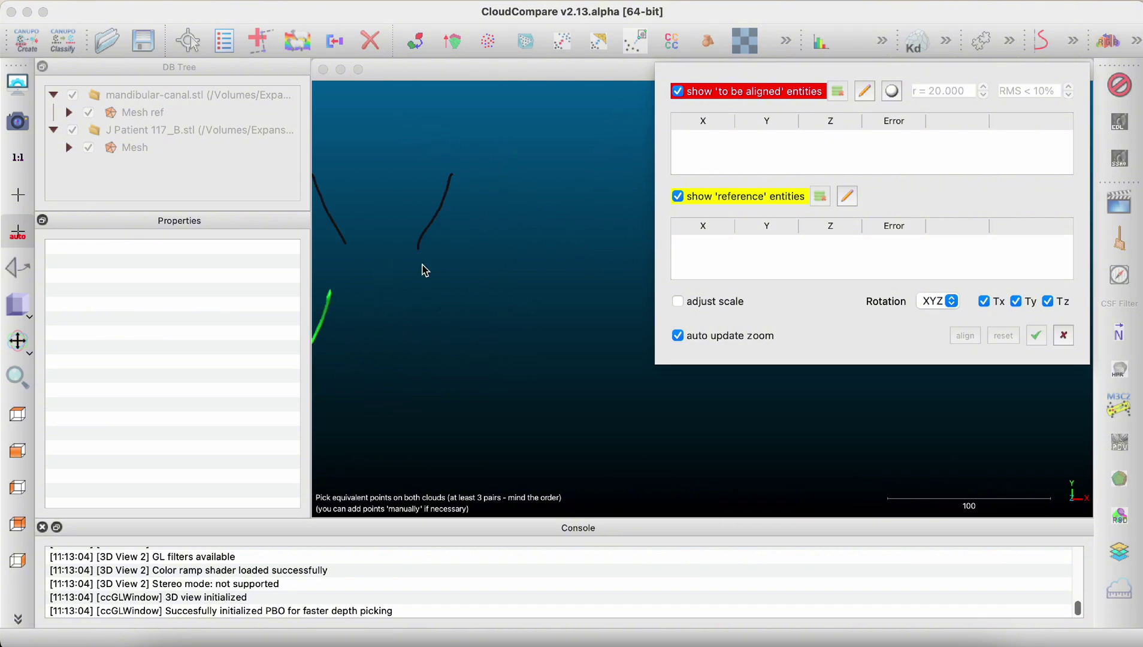
# Hide and reshow the reference and to-be-aligned entities in turn to identify which mesh is which.
pyautogui.moveTo(410, 324); pyautogui.dragTo(500, 252)
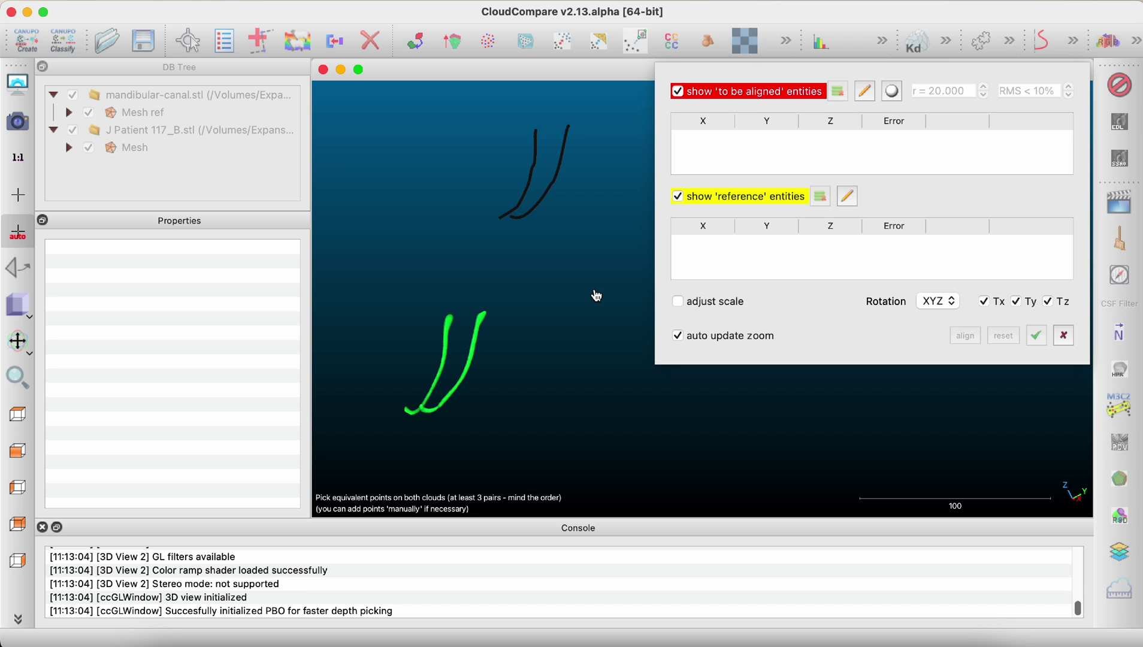
pyautogui.scroll(3, 562, 223)
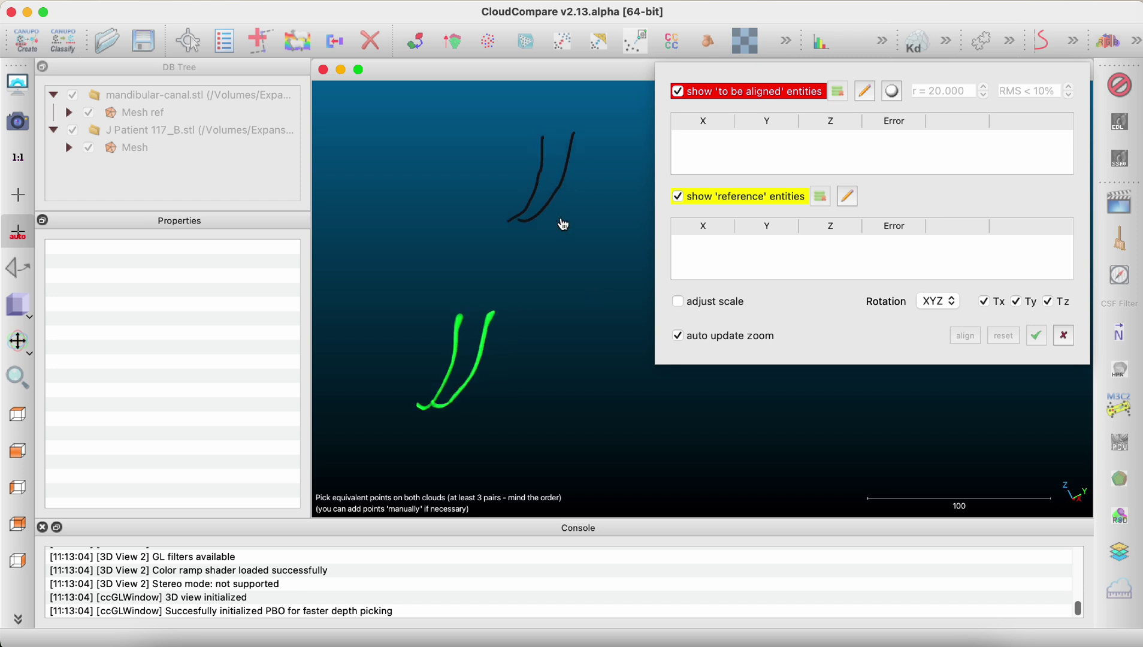
pyautogui.moveTo(549, 222); pyautogui.dragTo(499, 239)
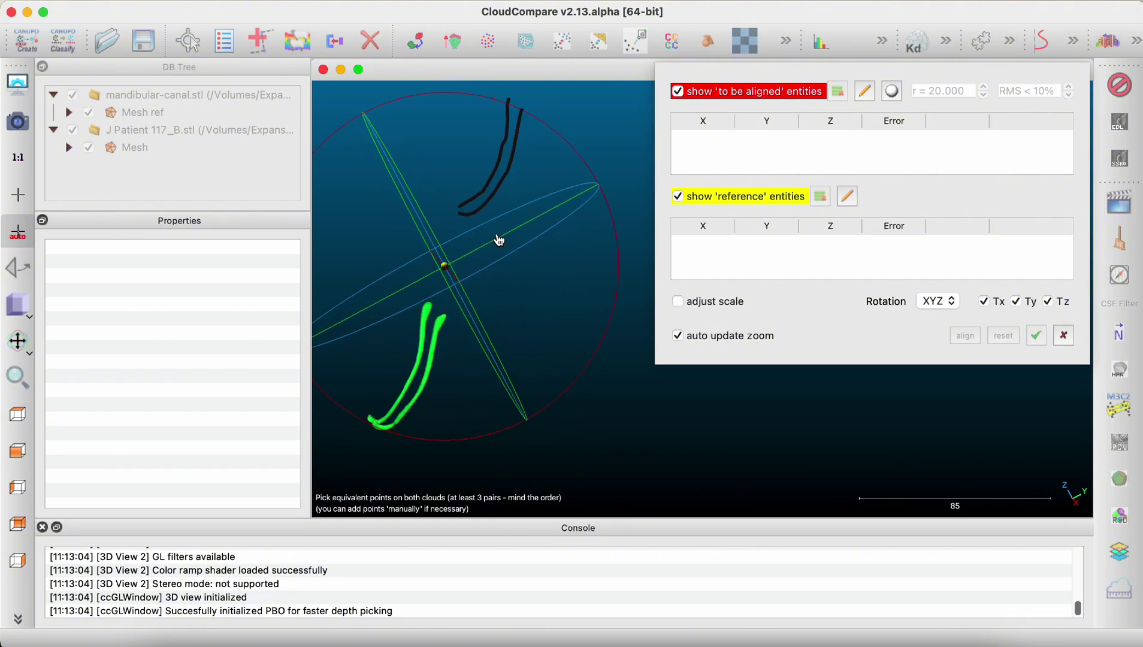
pyautogui.click(677, 197)
pyautogui.click(677, 196)
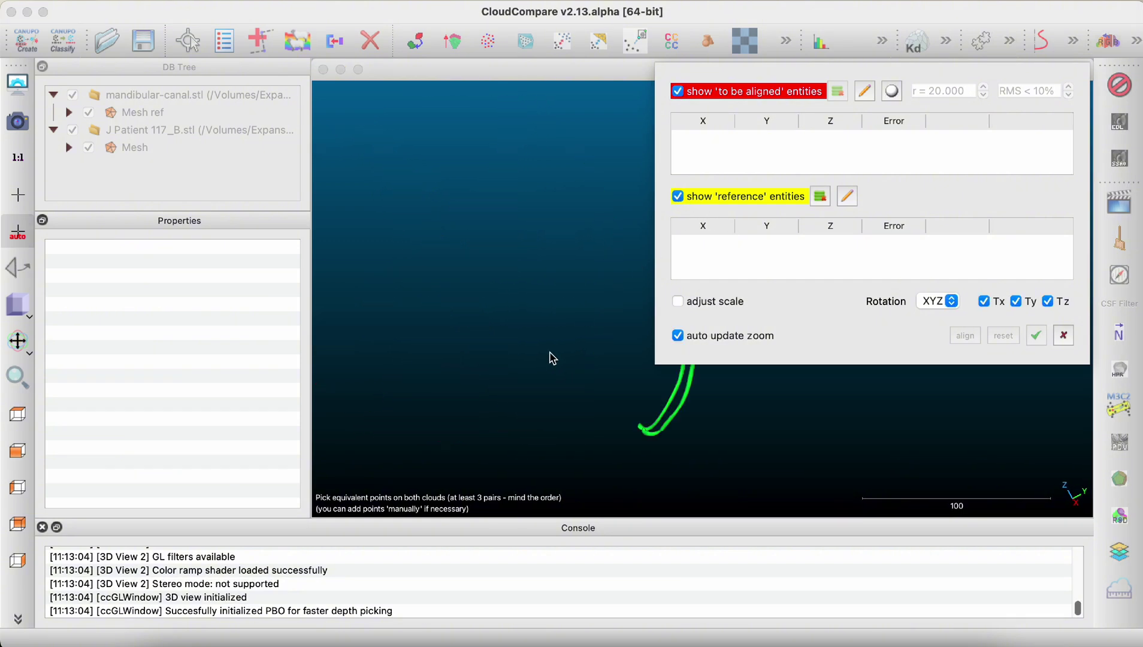
pyautogui.moveTo(552, 357); pyautogui.dragTo(309, 302, button='right')
pyautogui.click(685, 94)
pyautogui.moveTo(587, 162); pyautogui.dragTo(365, 179, button='right')
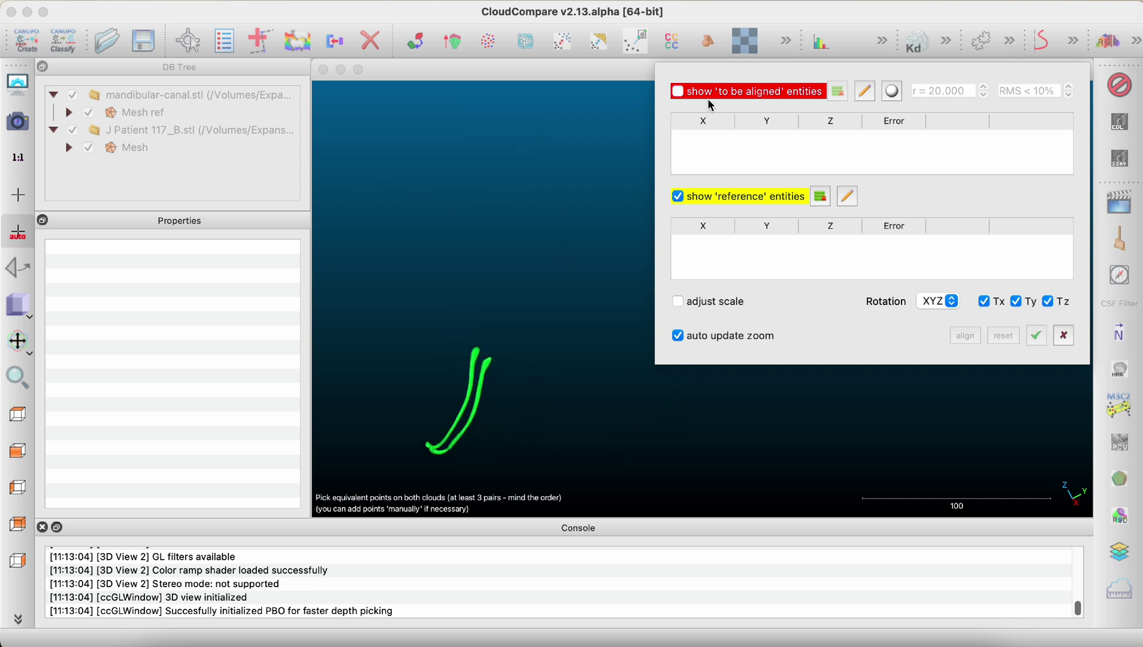
pyautogui.click(678, 92)
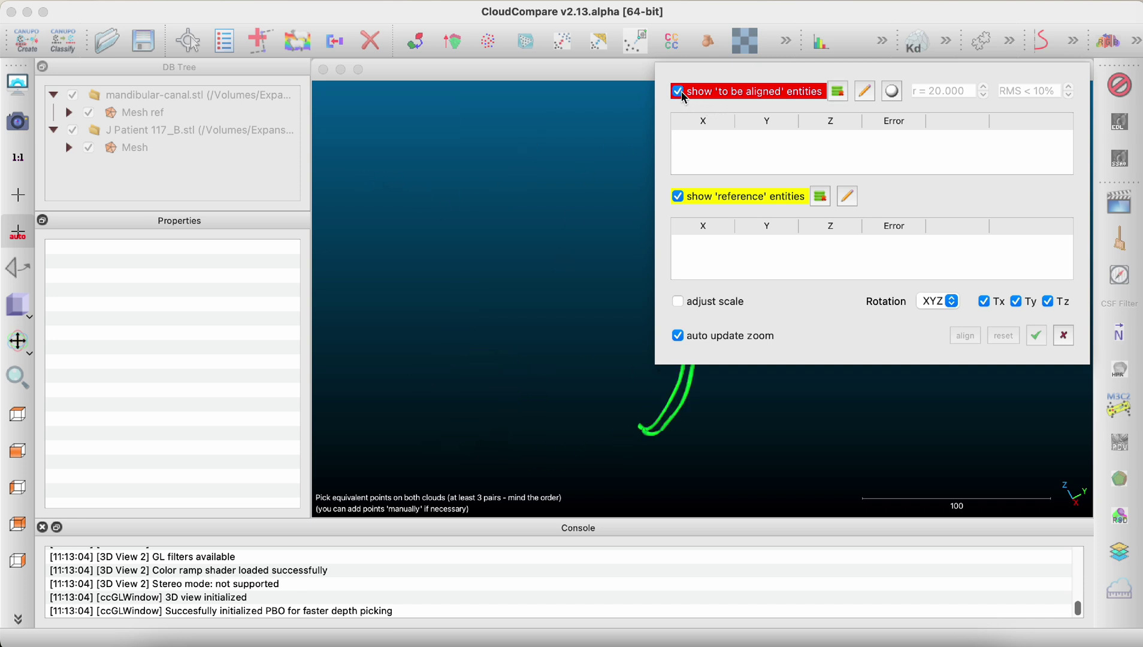
pyautogui.moveTo(562, 179); pyautogui.dragTo(365, 178, button='right')
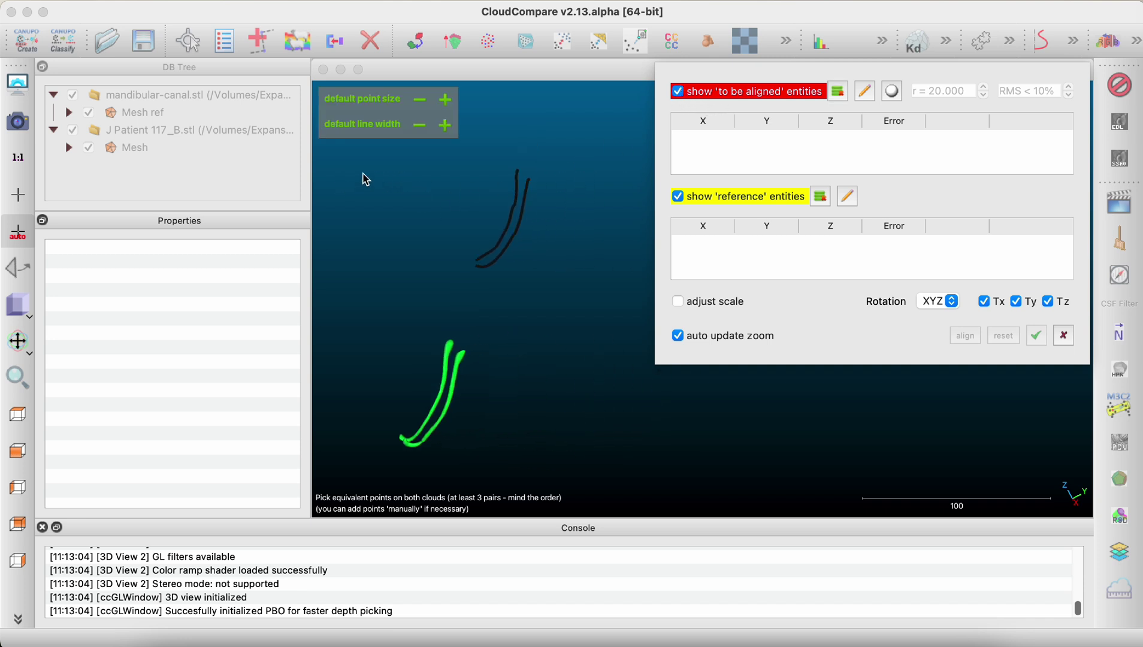
pyautogui.click(677, 92)
pyautogui.click(676, 92)
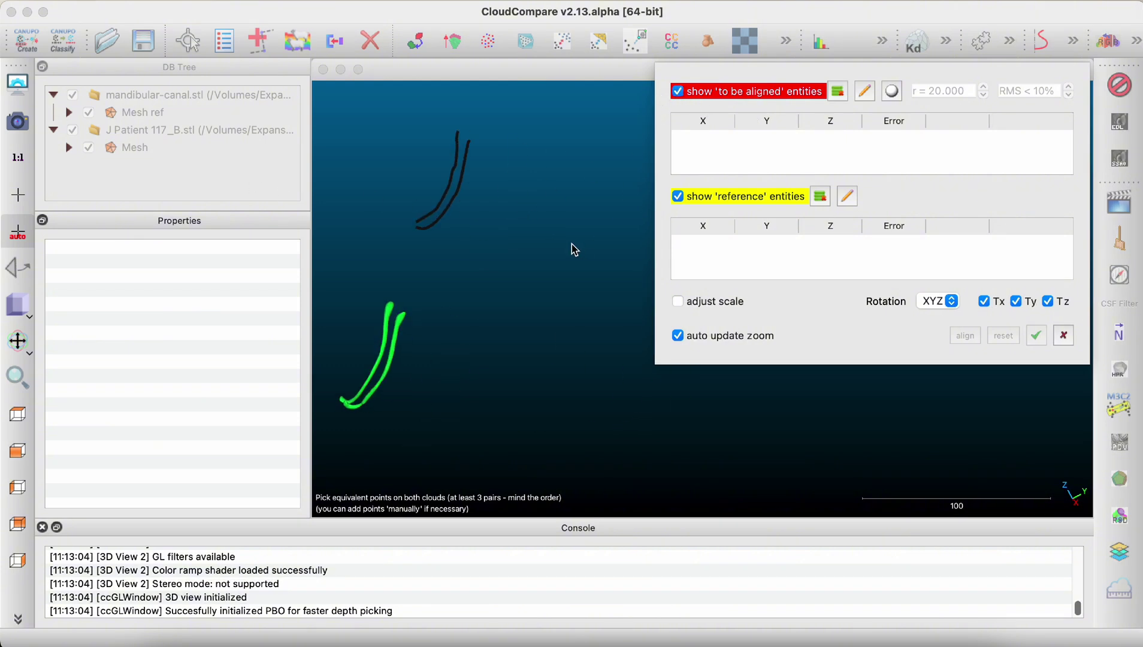
# Pick six reference points along one green canal, in order from its thick upper end to its hooked lower end.
pyautogui.click(402, 262)
pyautogui.click(780, 160)
pyautogui.moveTo(426, 194); pyautogui.dragTo(664, 250)
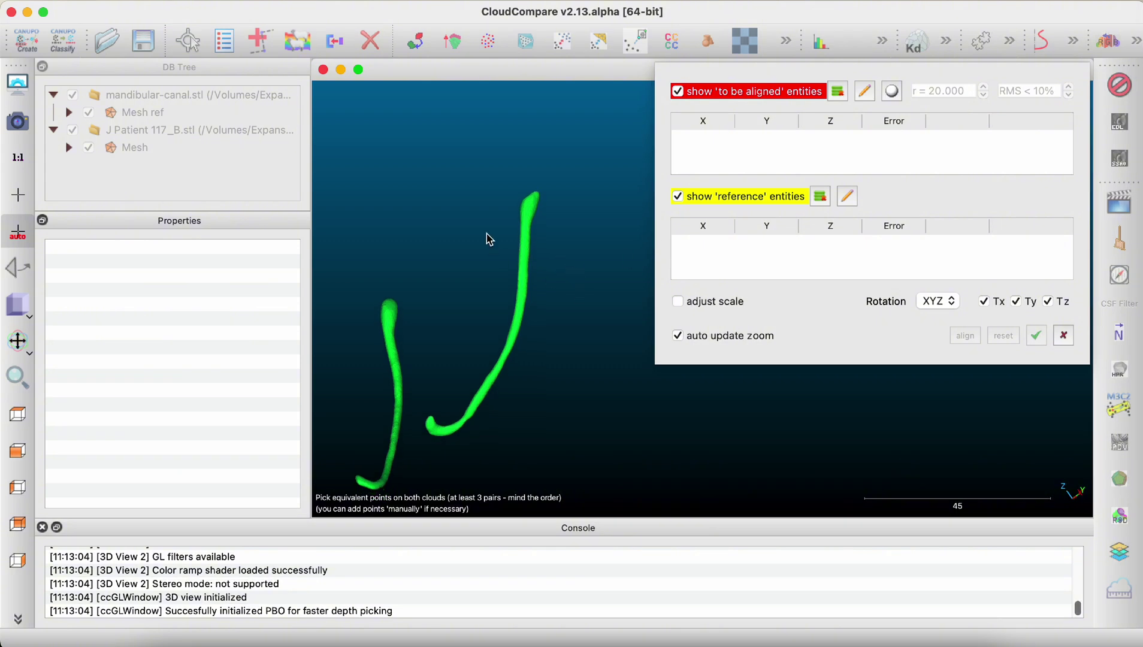
pyautogui.click(538, 205)
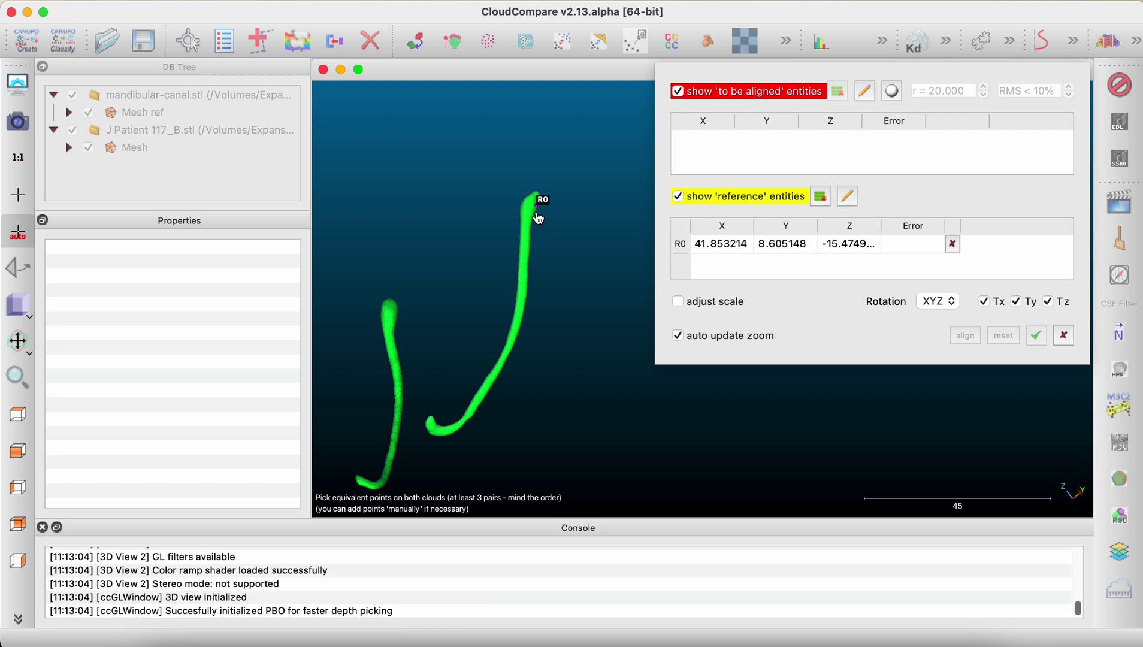
pyautogui.click(954, 243)
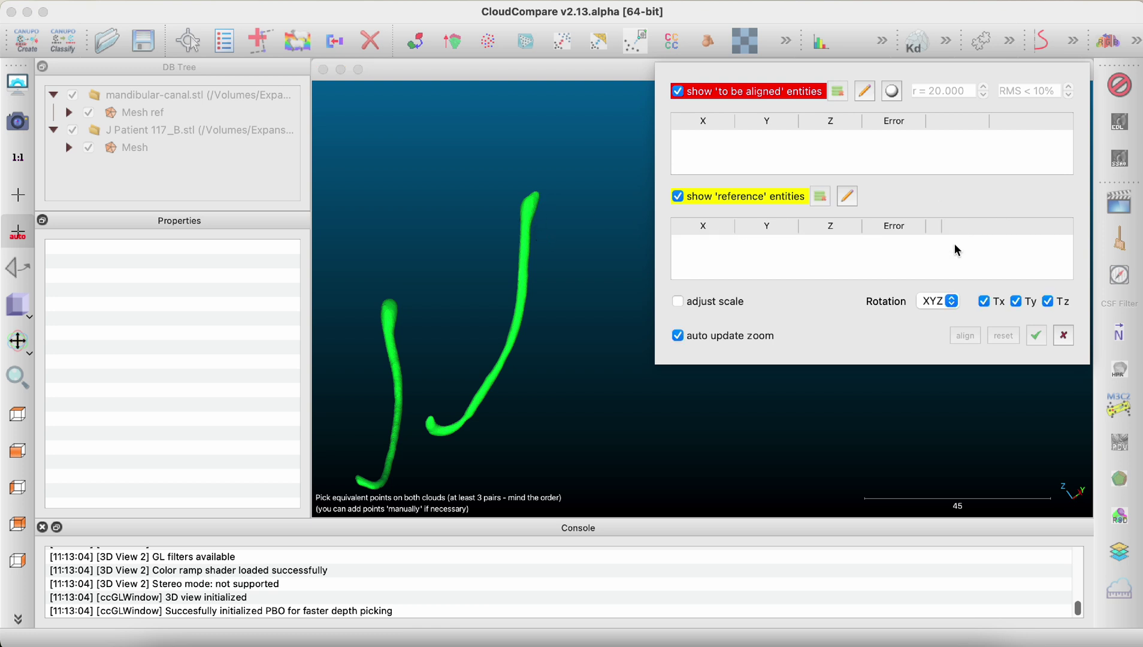
pyautogui.click(535, 200)
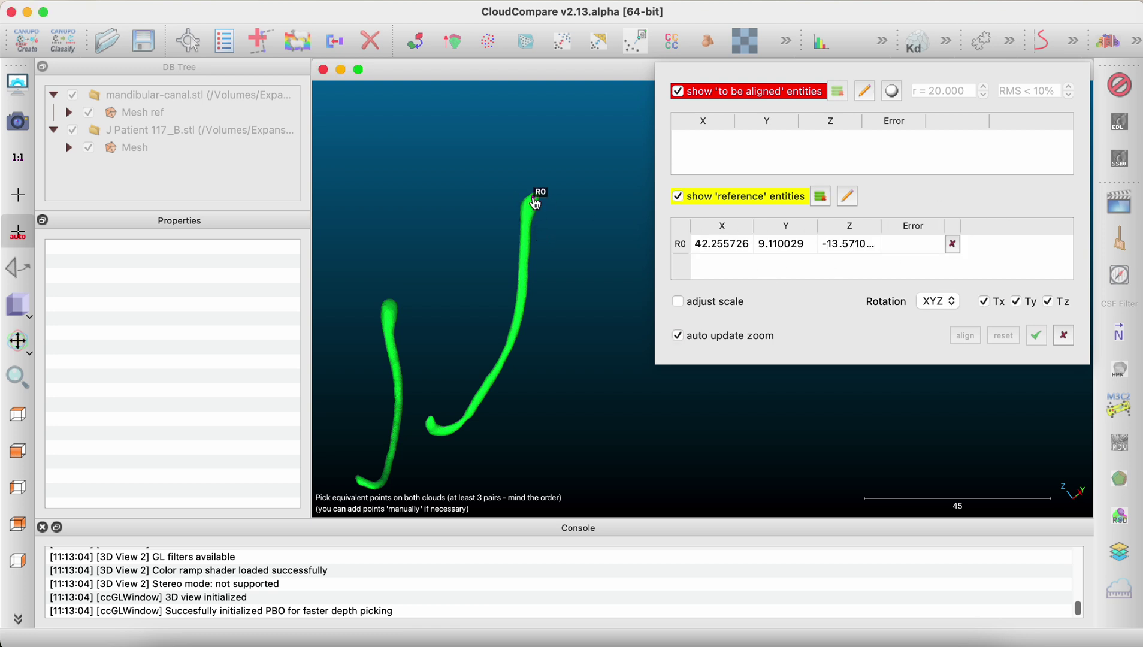
pyautogui.click(525, 271)
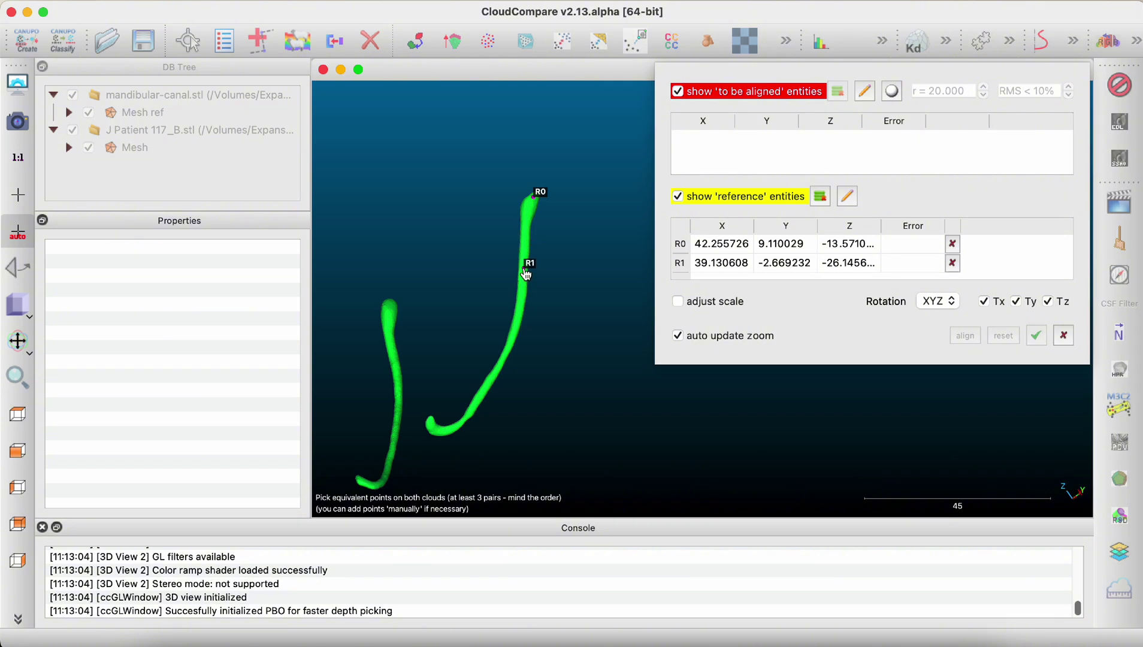
pyautogui.click(517, 333)
pyautogui.click(491, 383)
pyautogui.click(454, 430)
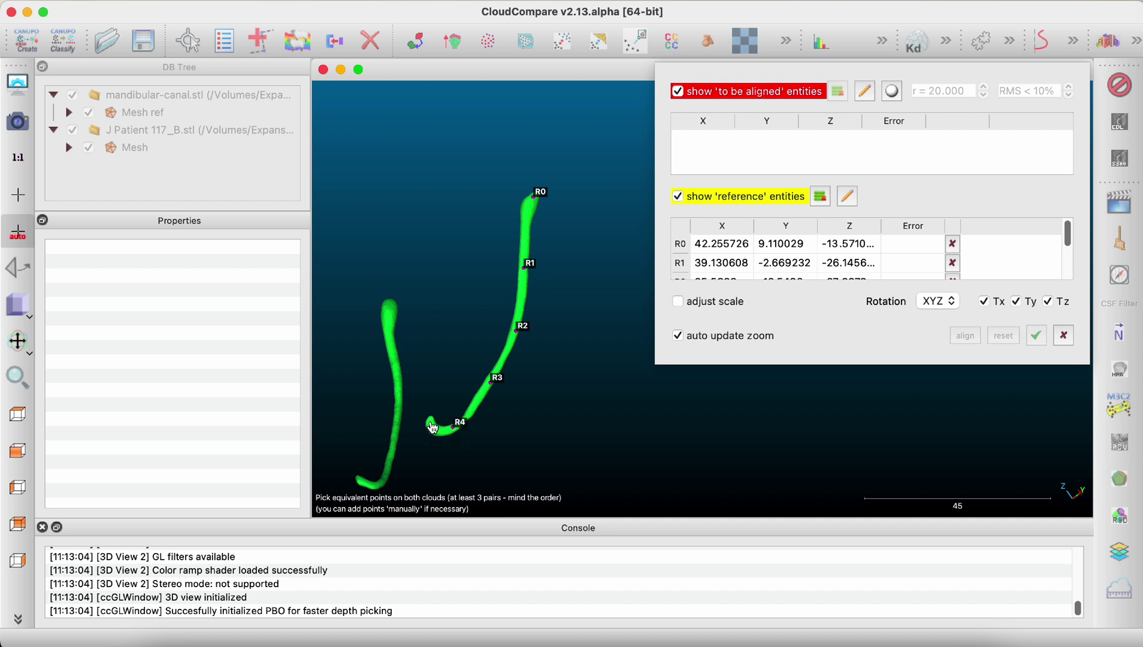
pyautogui.click(432, 422)
# Pick six matching to-be-aligned points along the corresponding black canal, in the same order from its upper to its lower end.
pyautogui.scroll(-5, 602, 286)
pyautogui.moveTo(595, 288); pyautogui.dragTo(408, 466, button='right')
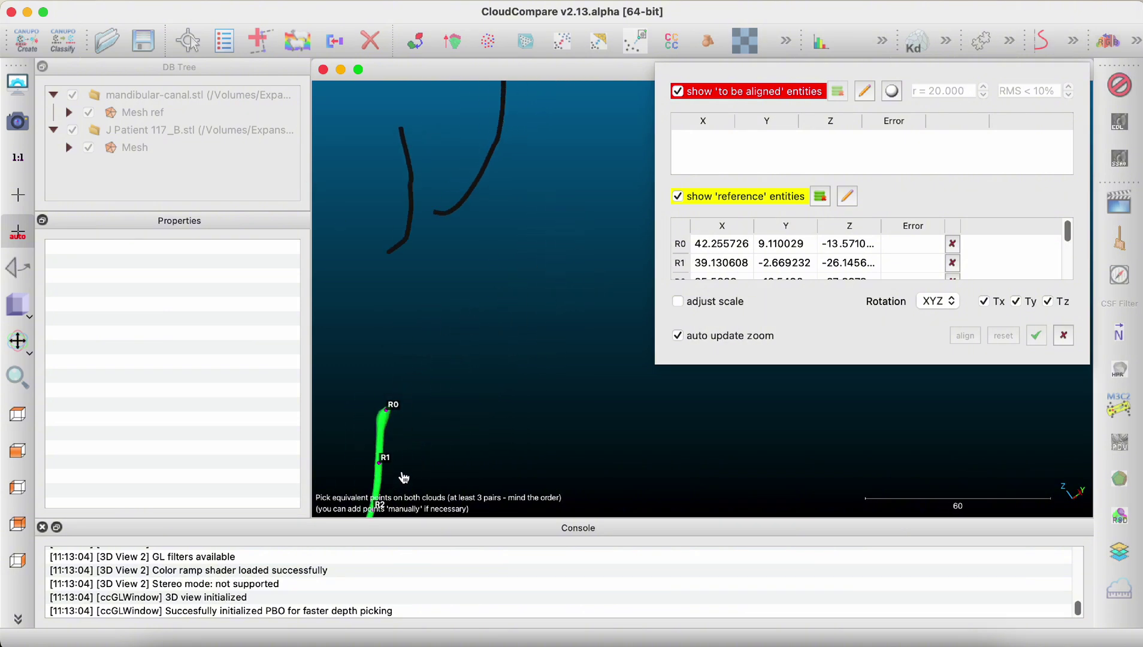
pyautogui.moveTo(557, 235); pyautogui.dragTo(504, 234, button='right')
pyautogui.scroll(-2, 493, 233)
pyautogui.scroll(-3, 505, 235)
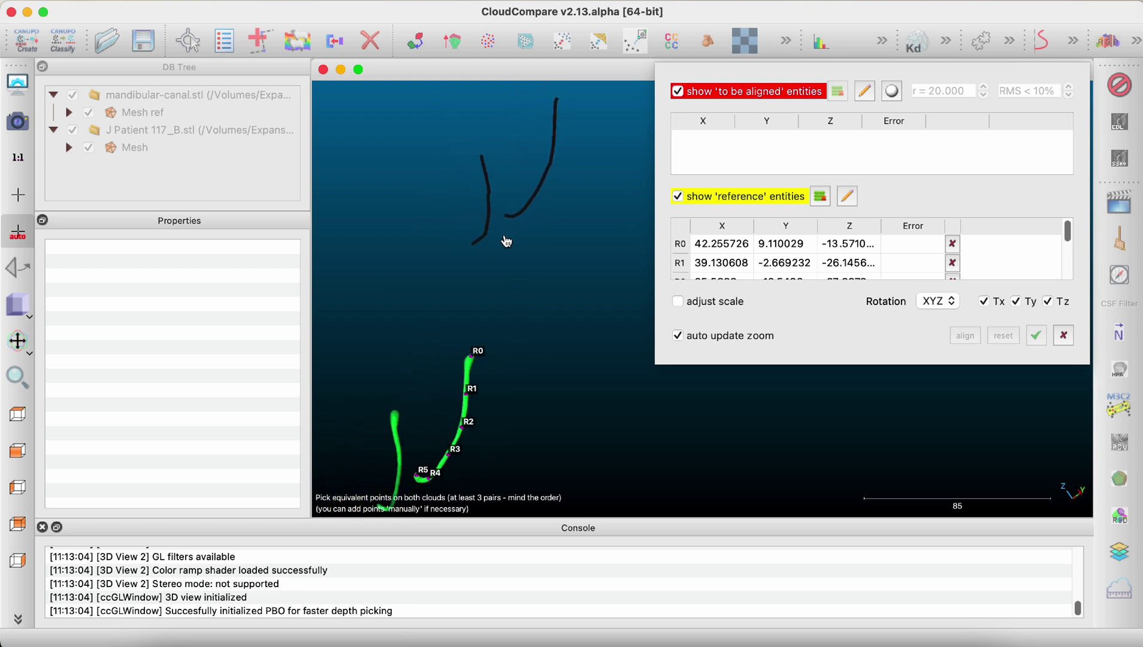
pyautogui.click(695, 136)
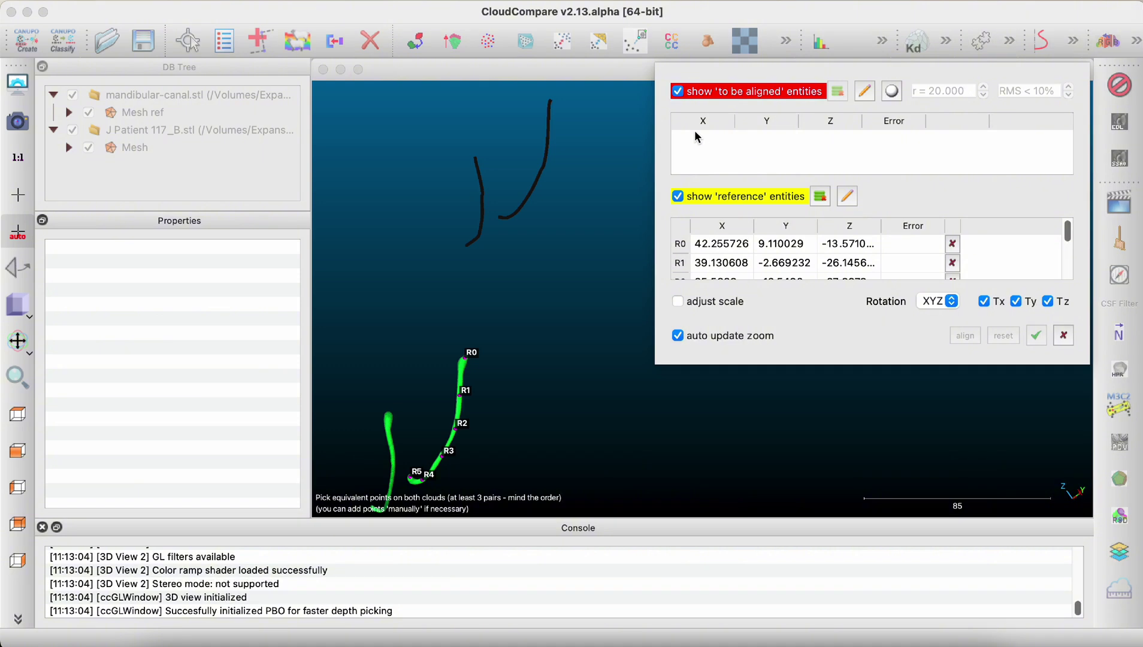
pyautogui.click(550, 103)
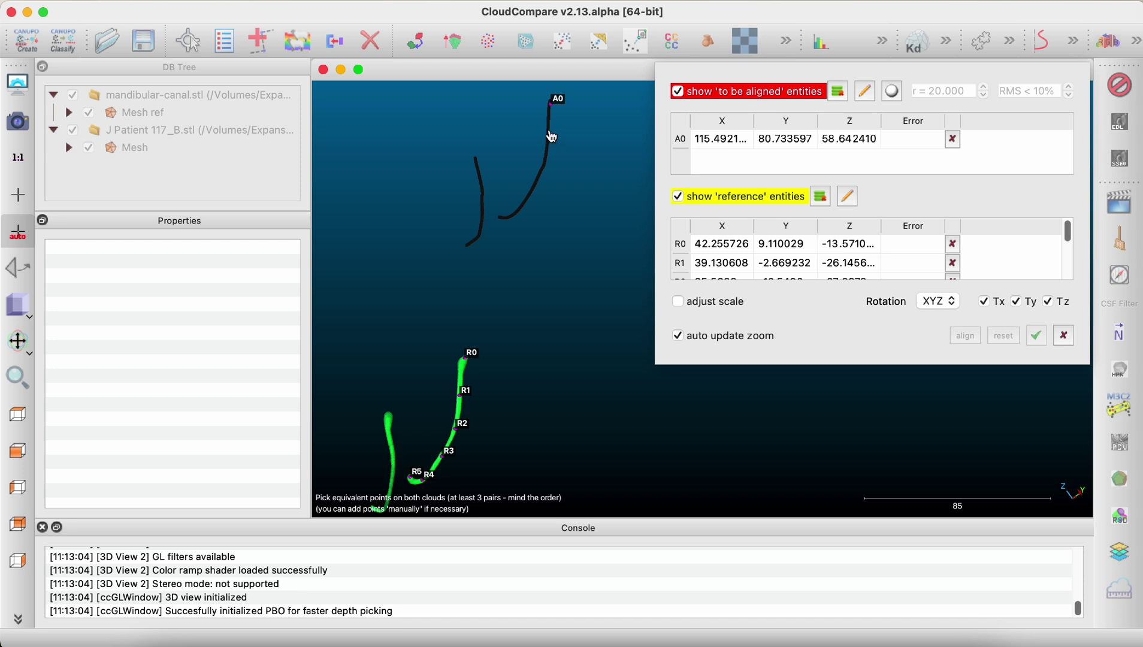
pyautogui.click(550, 127)
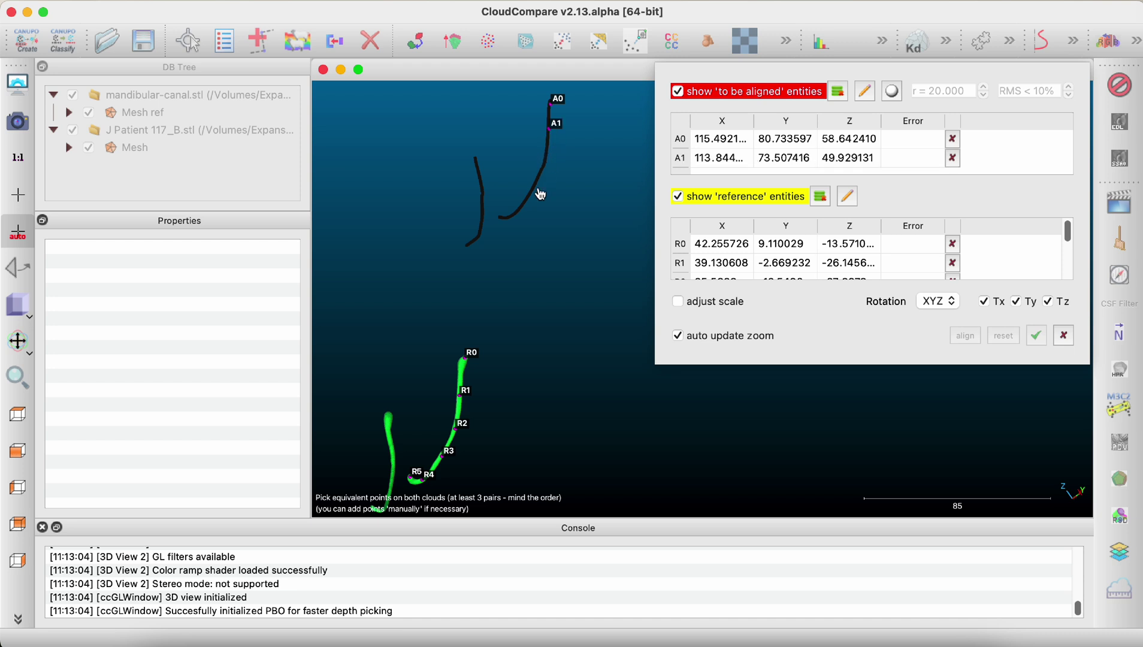
pyautogui.click(547, 161)
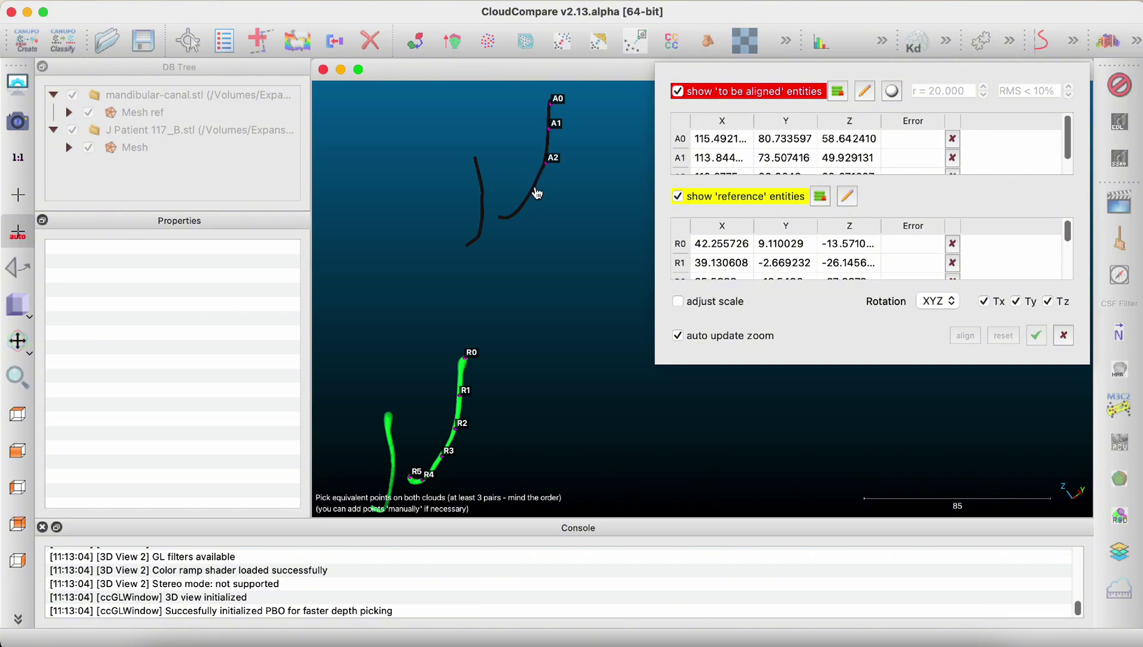
pyautogui.click(535, 190)
pyautogui.click(513, 215)
pyautogui.click(502, 218)
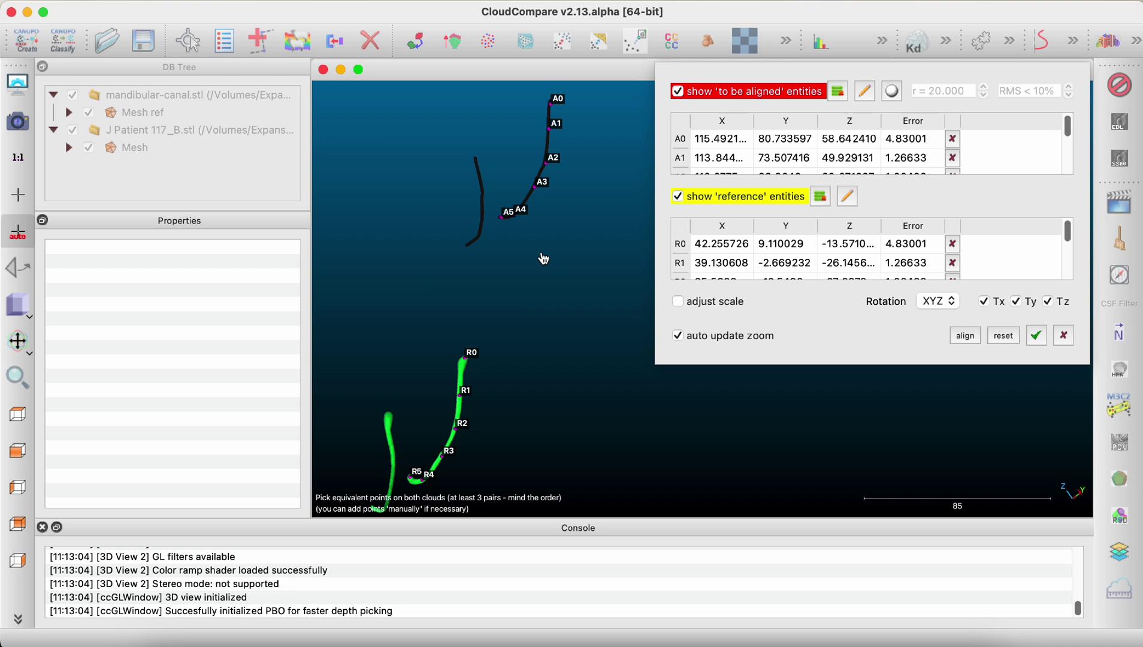
# Pick five reference points along the second green canal, in order from its thick upper end to its lower end.
pyautogui.scroll(3, 513, 353)
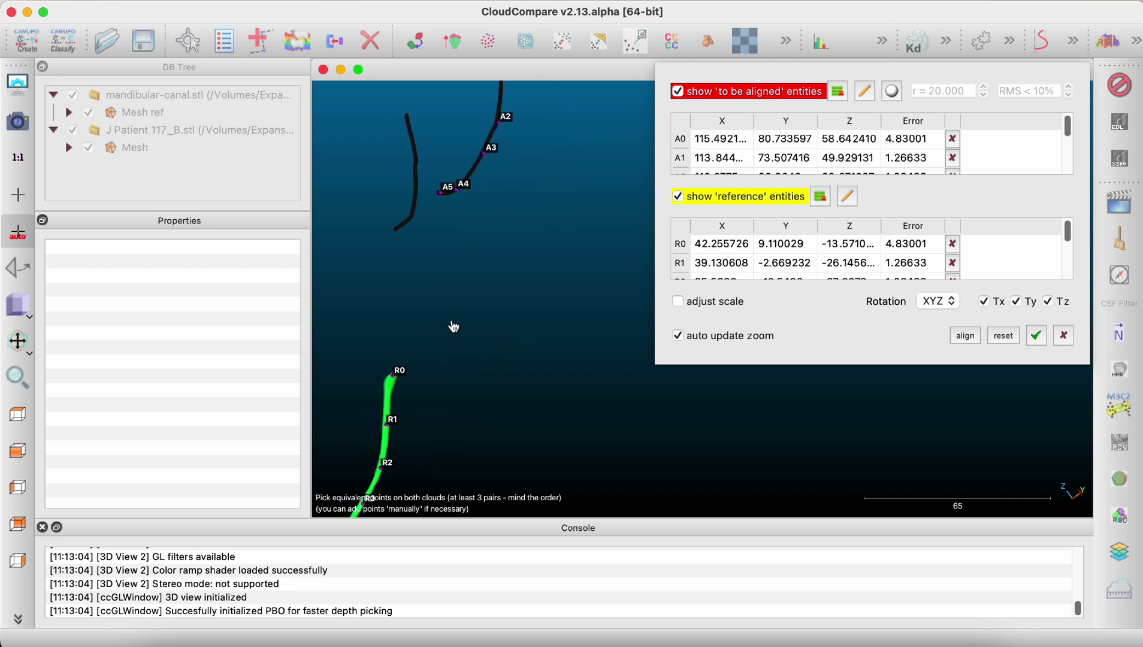
pyautogui.scroll(-3, 453, 326)
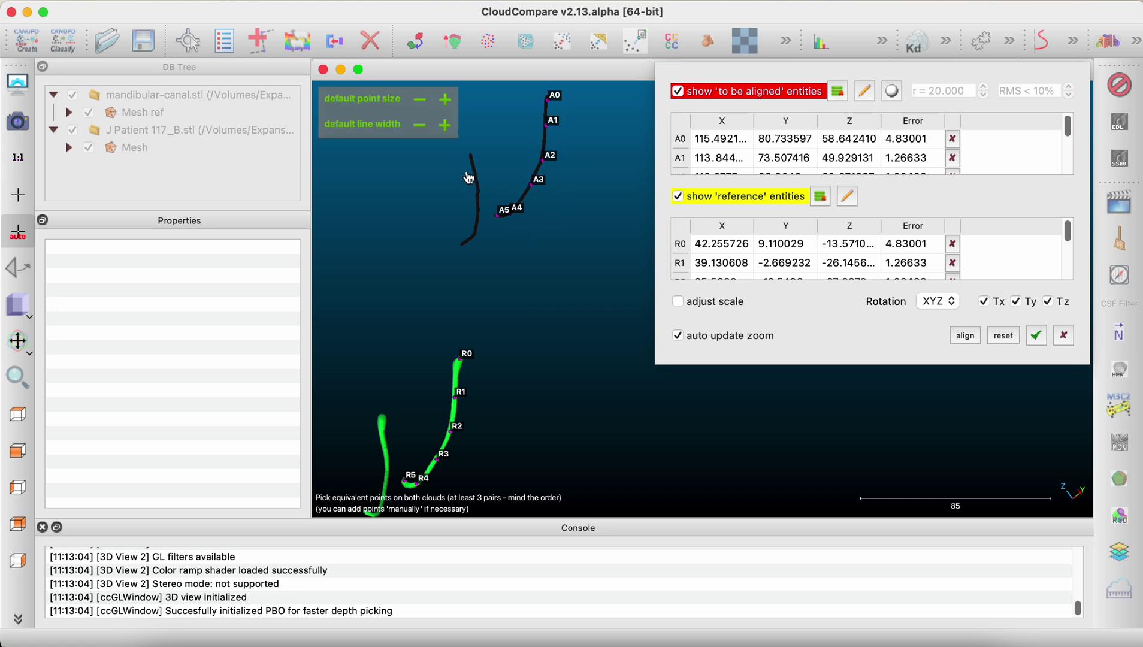
pyautogui.moveTo(469, 177); pyautogui.dragTo(452, 268)
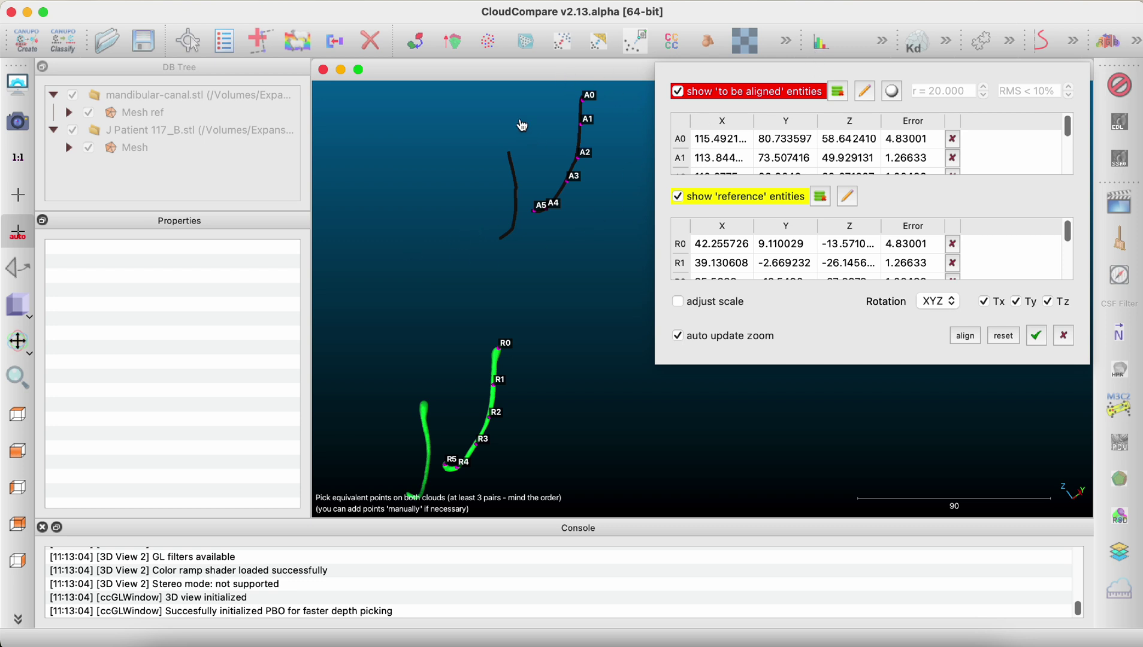
pyautogui.moveTo(459, 270); pyautogui.dragTo(546, 242)
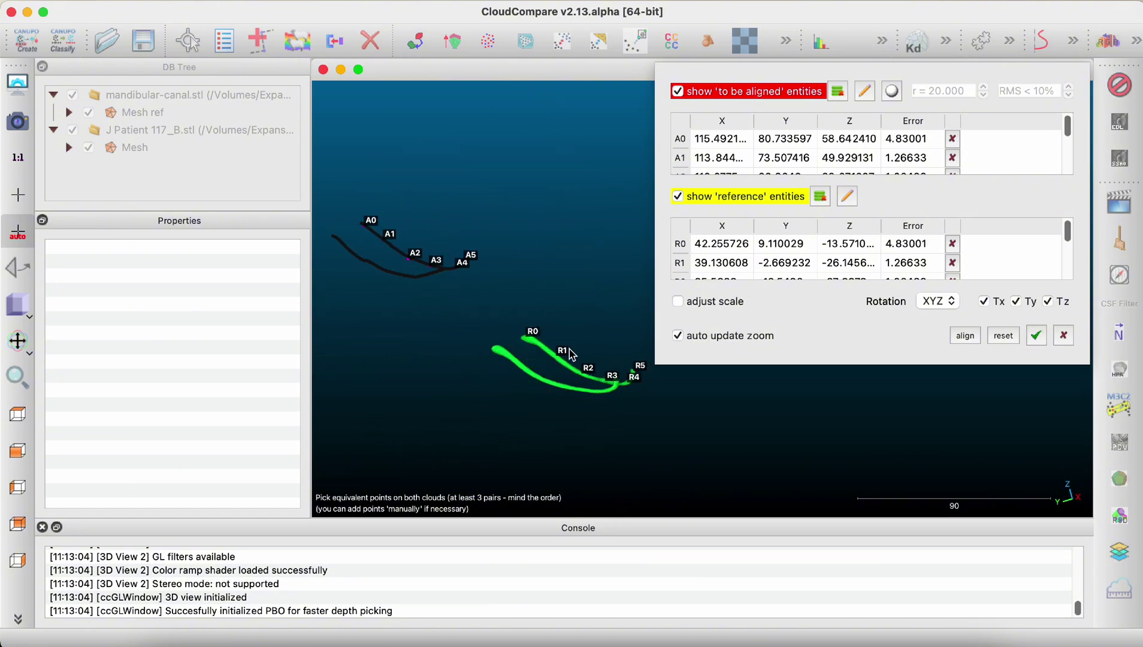
pyautogui.scroll(5, 483, 371)
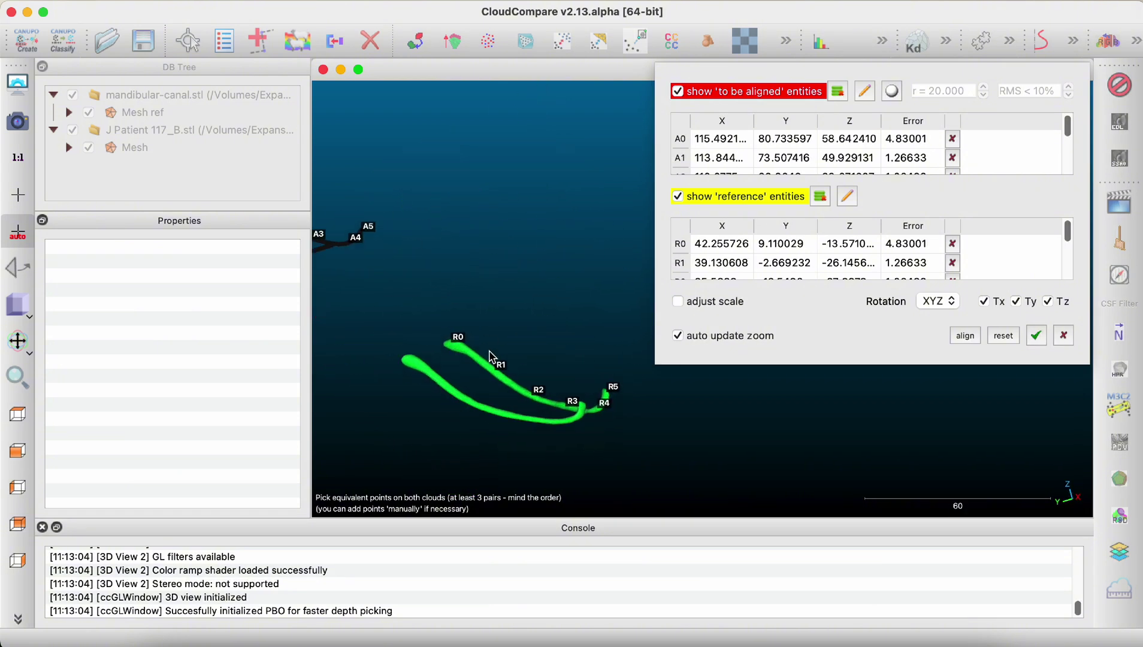
pyautogui.moveTo(540, 293); pyautogui.dragTo(523, 320, button='right')
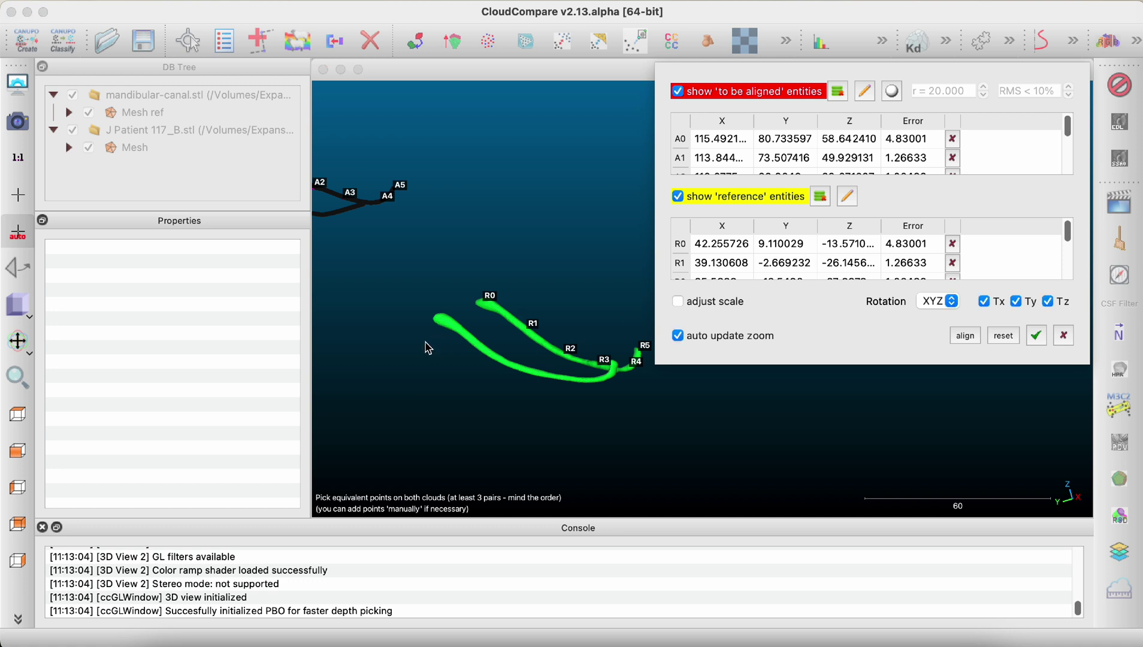
pyautogui.click(443, 325)
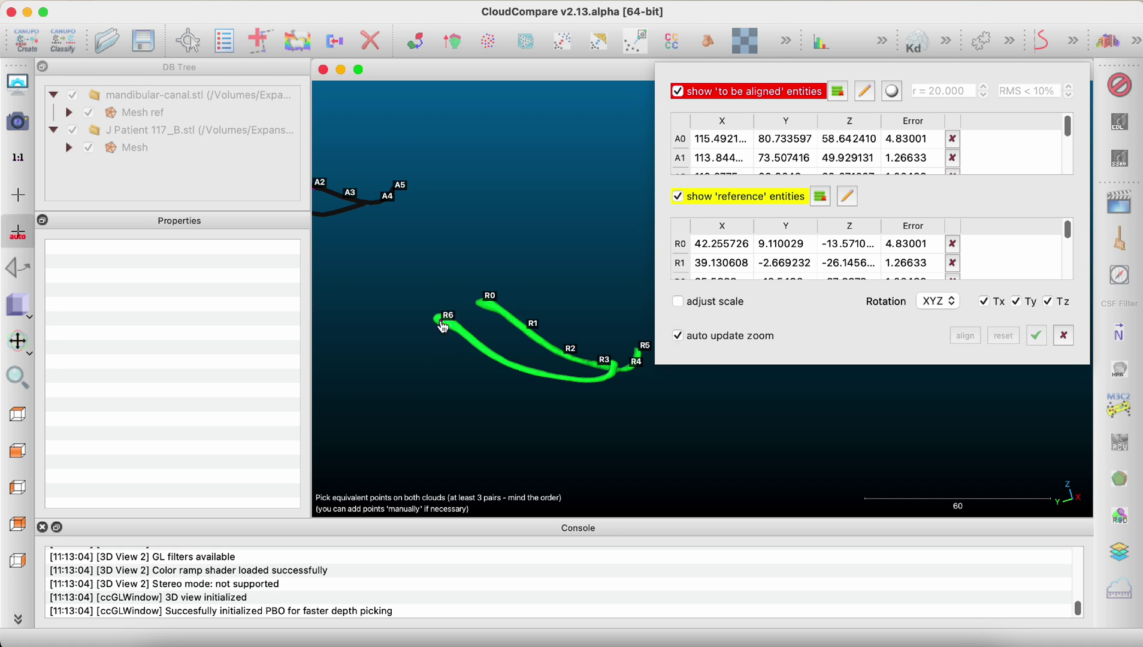
pyautogui.click(480, 347)
pyautogui.click(513, 365)
pyautogui.click(549, 376)
pyautogui.click(616, 367)
# Pick five matching to-be-aligned points along the second black canal, in the same order from its upper to its lower end.
pyautogui.moveTo(433, 353); pyautogui.dragTo(527, 365, button='right')
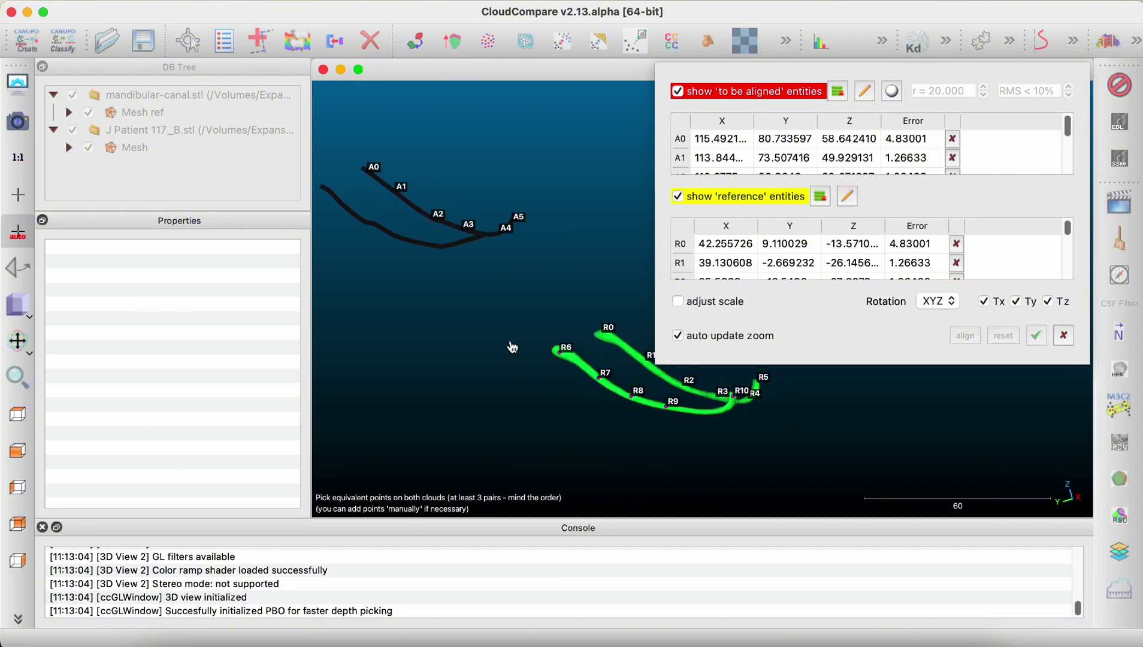
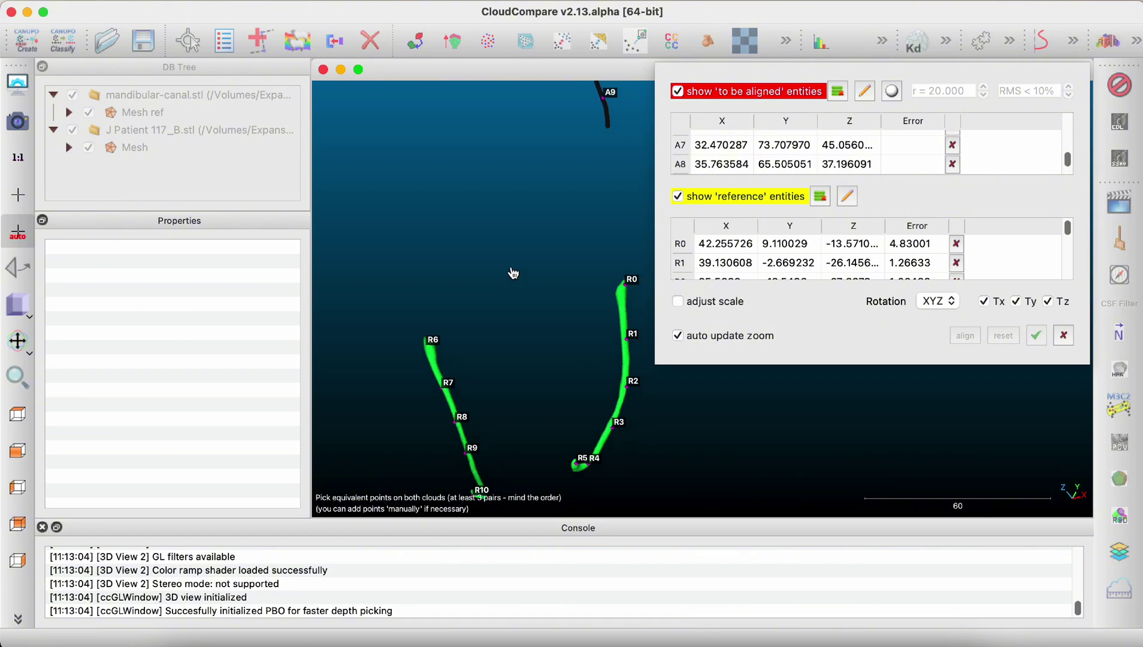
pyautogui.scroll(-3, 501, 264)
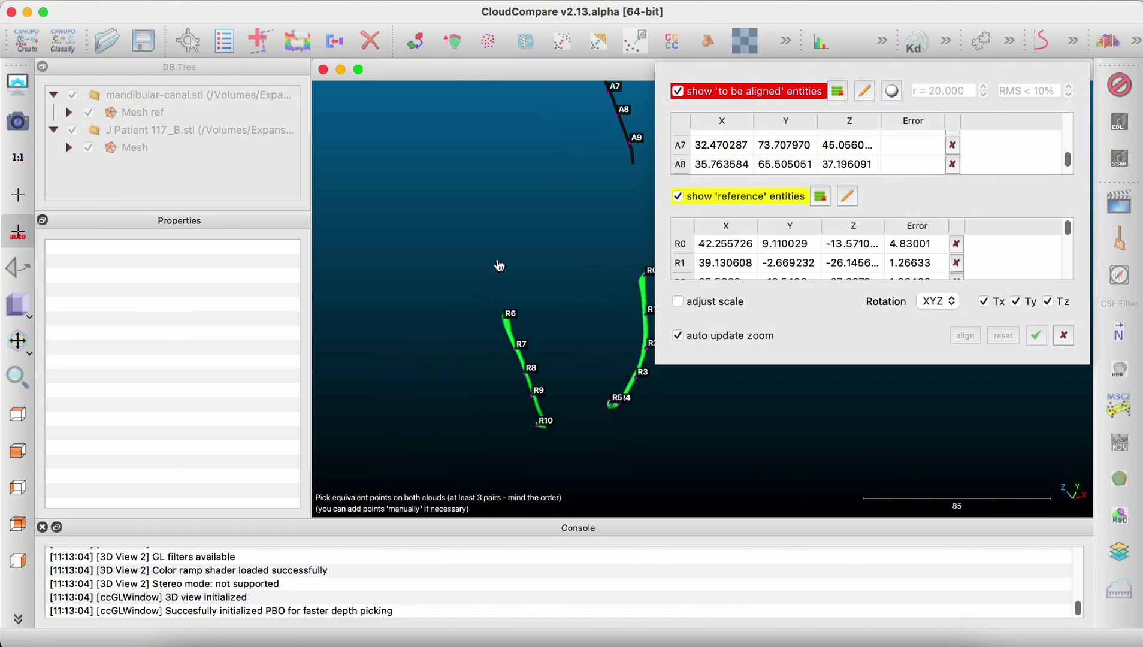
pyautogui.moveTo(484, 281); pyautogui.dragTo(397, 322, button='right')
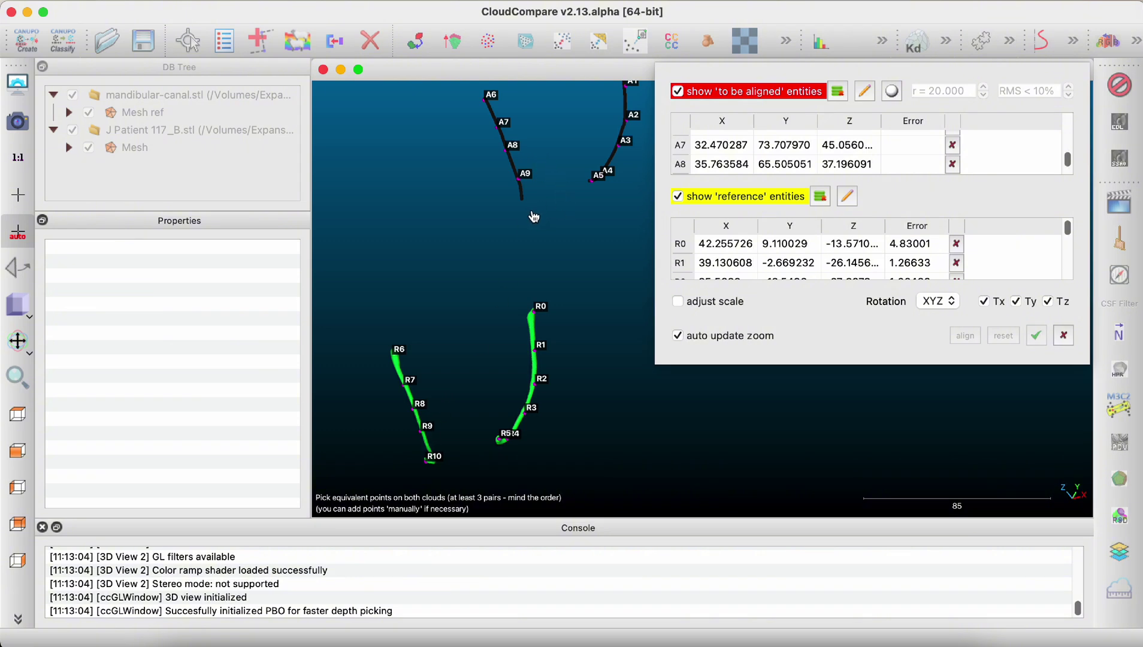
pyautogui.moveTo(475, 262); pyautogui.dragTo(505, 203)
pyautogui.scroll(3, 505, 203)
pyautogui.moveTo(406, 176); pyautogui.dragTo(477, 305, button='right')
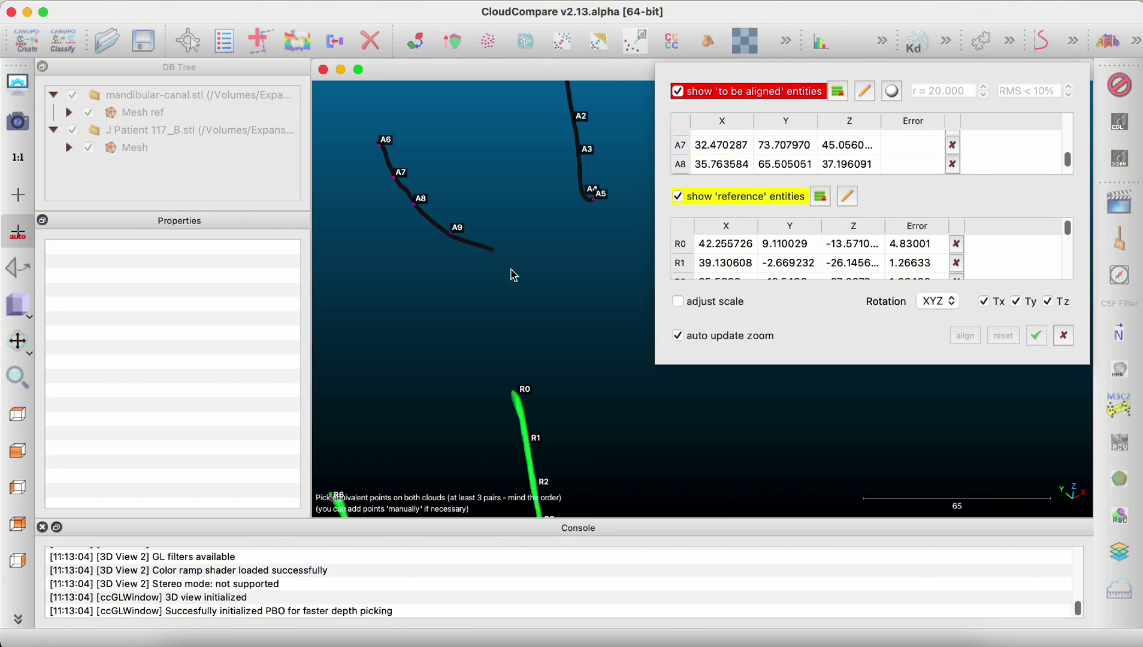
pyautogui.scroll(2, 512, 275)
pyautogui.click(444, 237)
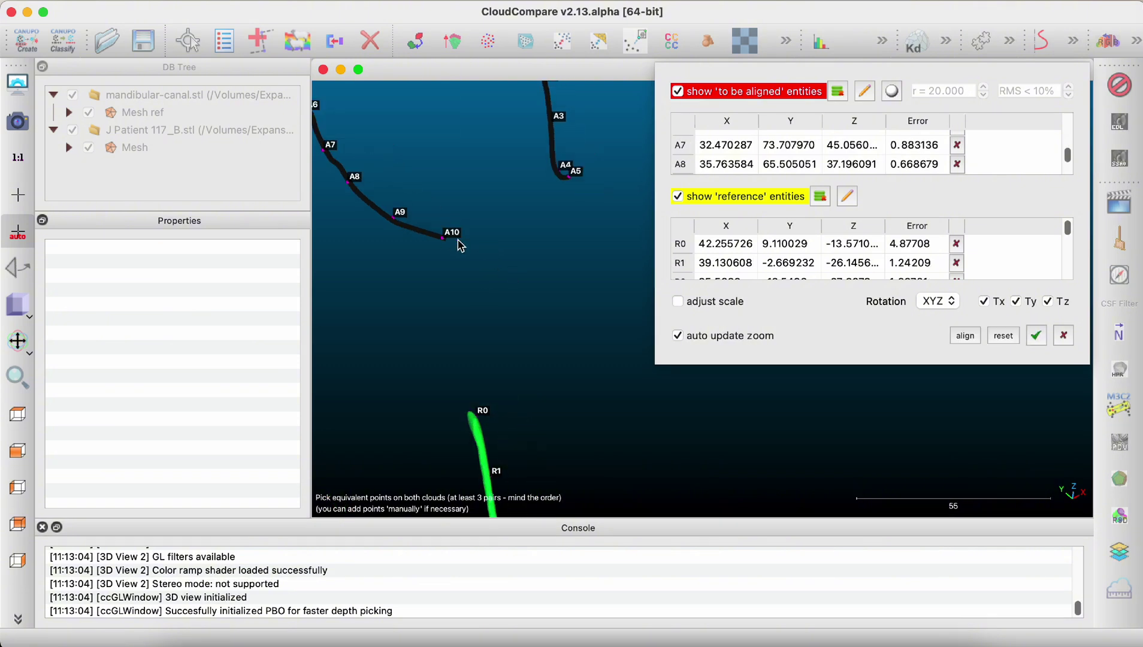
# Align Mesh to Mesh ref from the picked point pairs without adjusting the scale, and accept the registration.
pyautogui.click(964, 335)
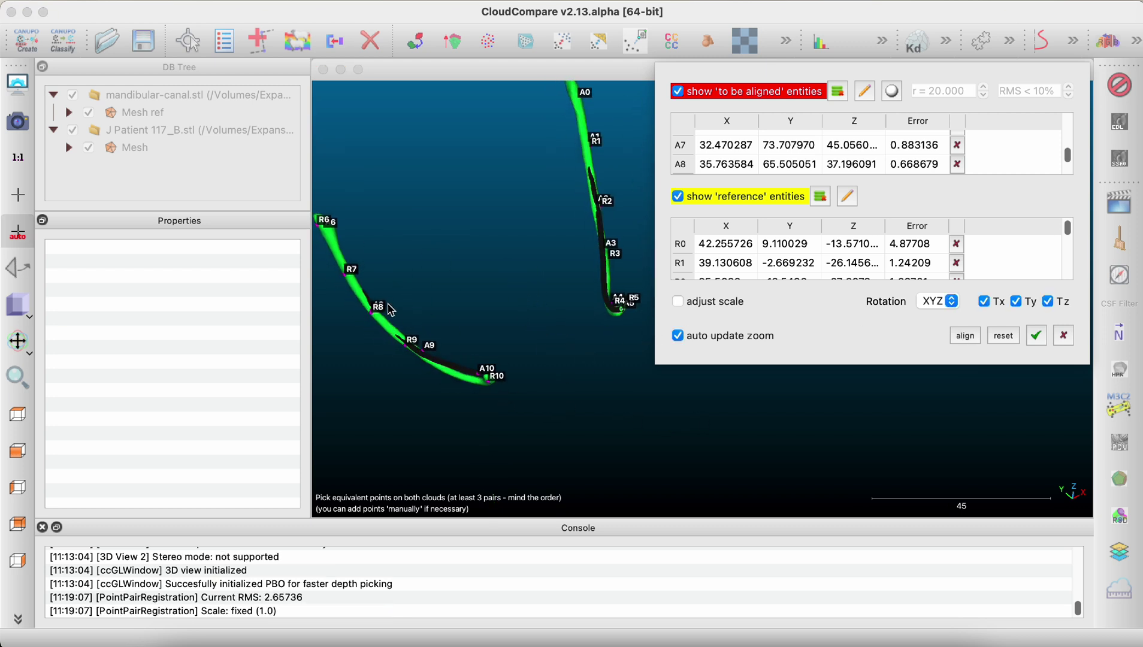
pyautogui.scroll(-3, 581, 304)
pyautogui.moveTo(581, 307); pyautogui.dragTo(748, 290)
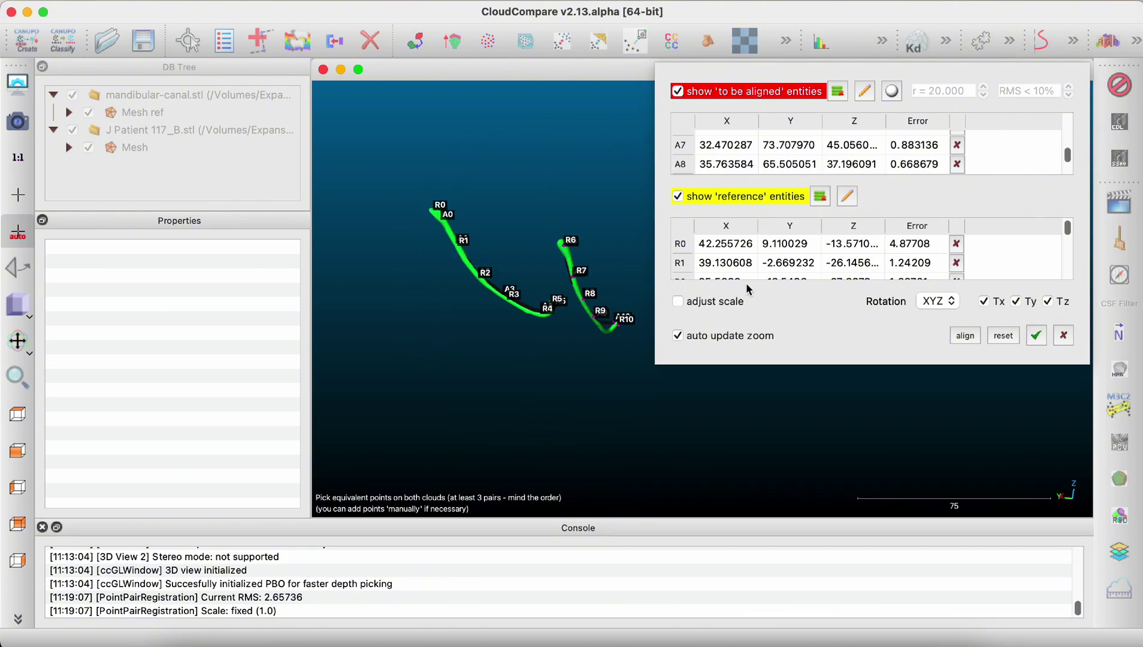
pyautogui.click(1037, 336)
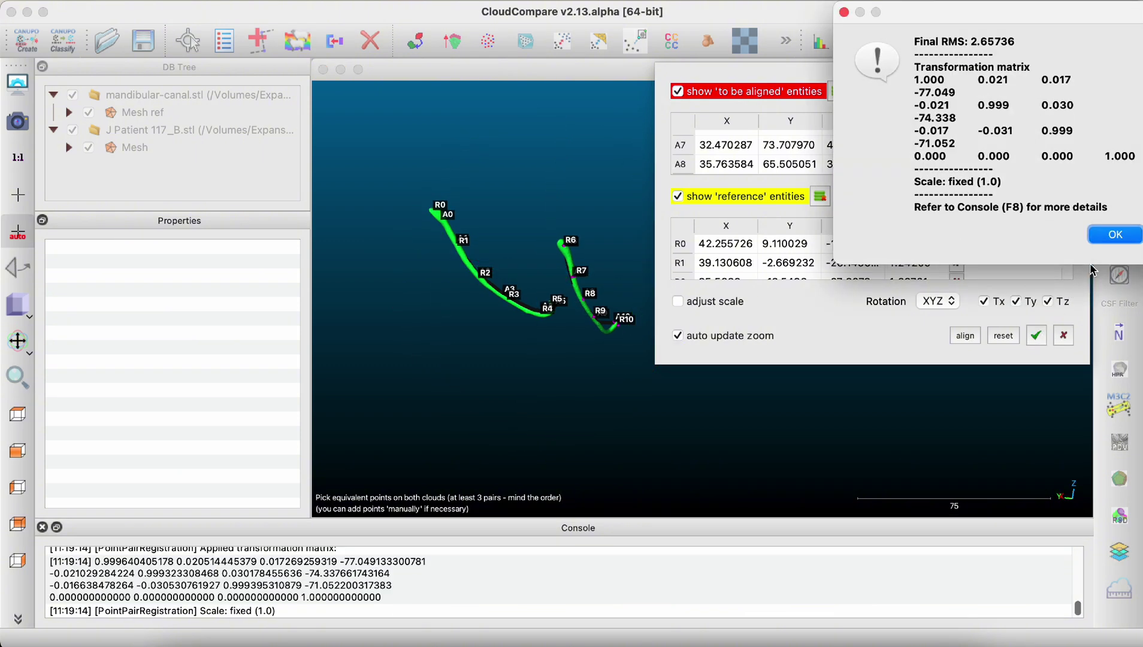
pyautogui.click(1114, 235)
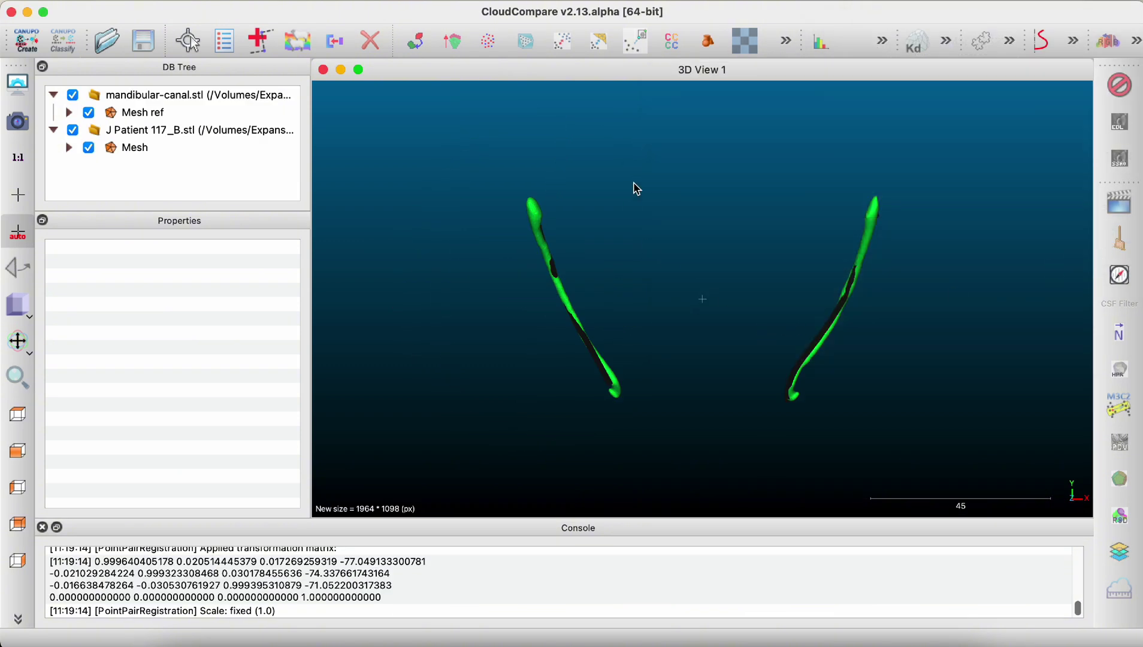
pyautogui.moveTo(778, 233); pyautogui.dragTo(688, 287, button='right')
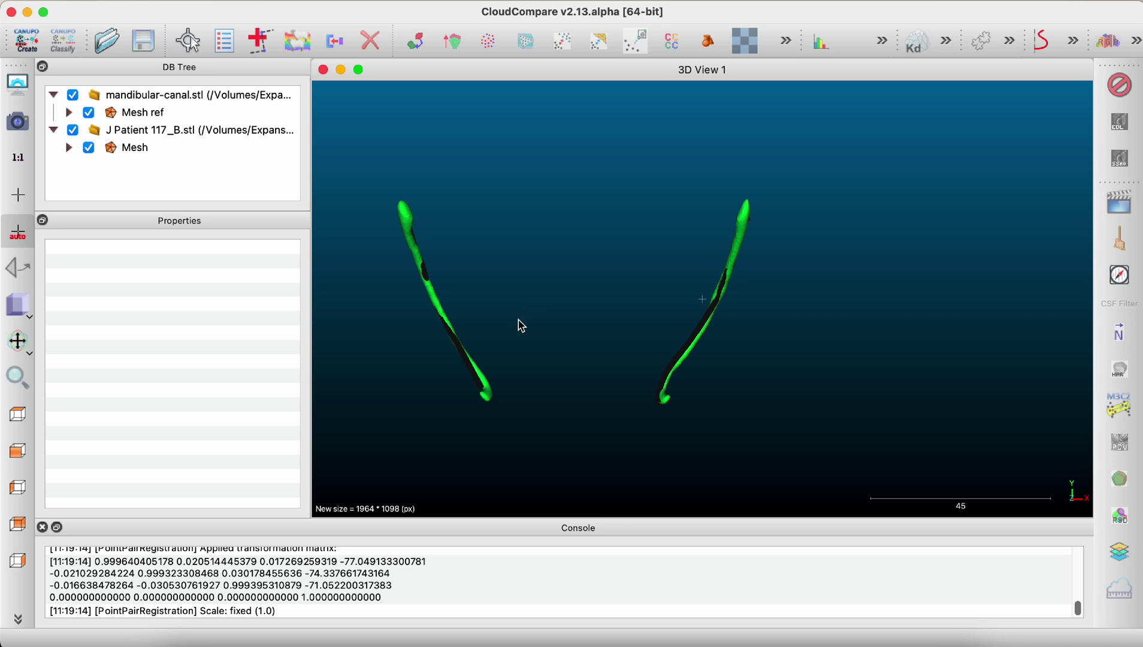
pyautogui.moveTo(521, 324); pyautogui.dragTo(626, 288)
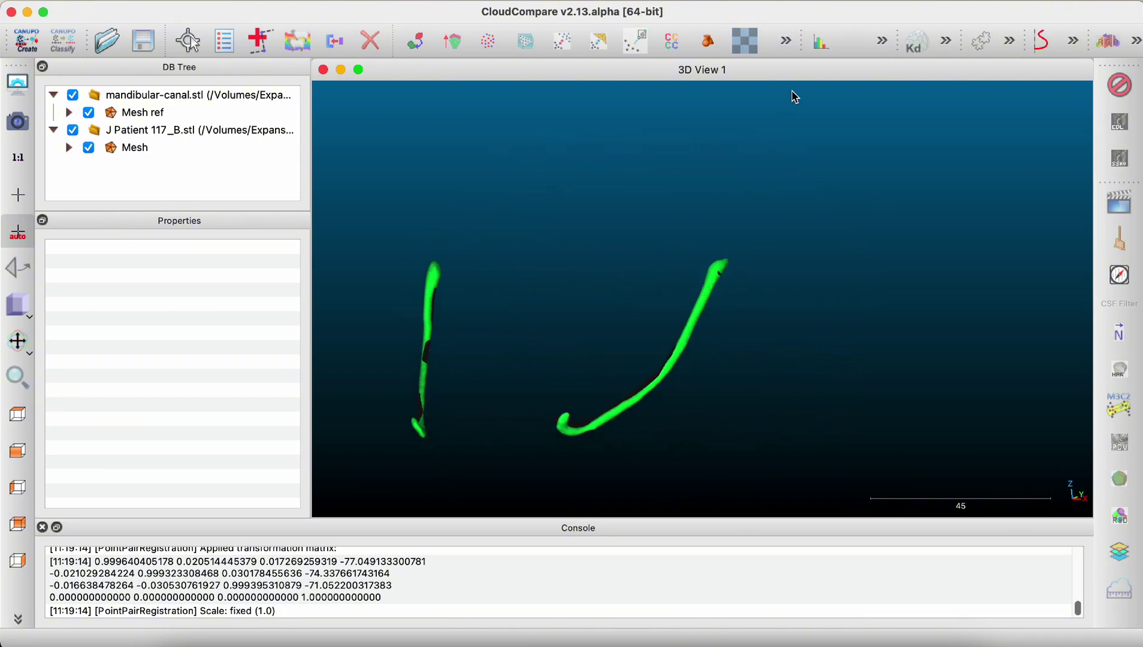
pyautogui.click(786, 44)
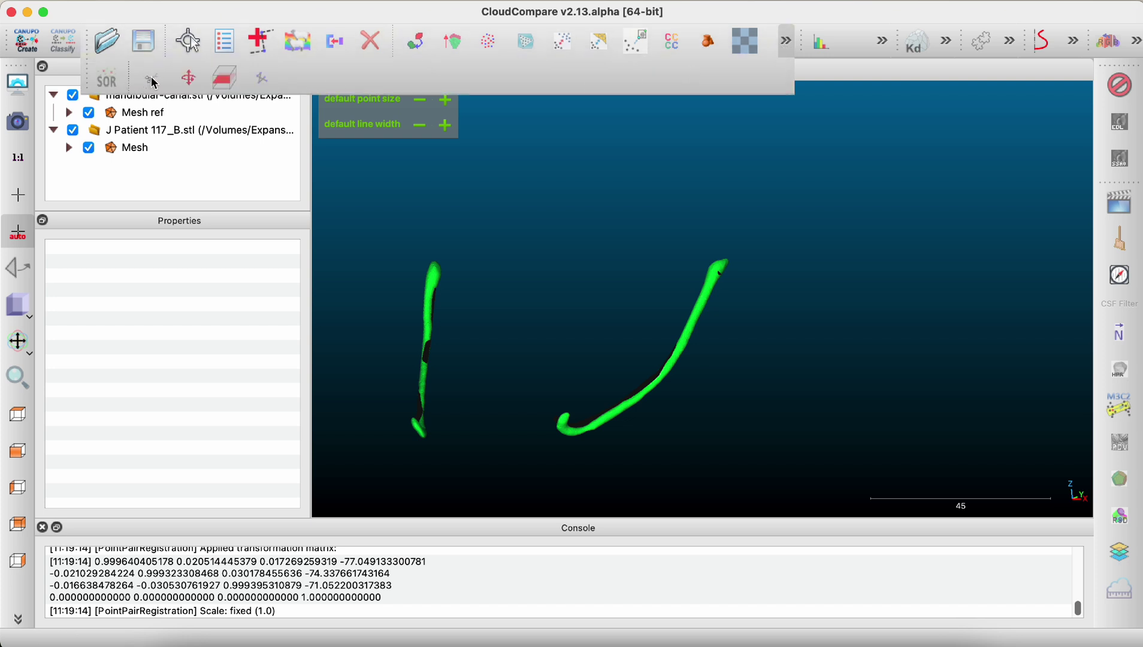
pyautogui.click(142, 149)
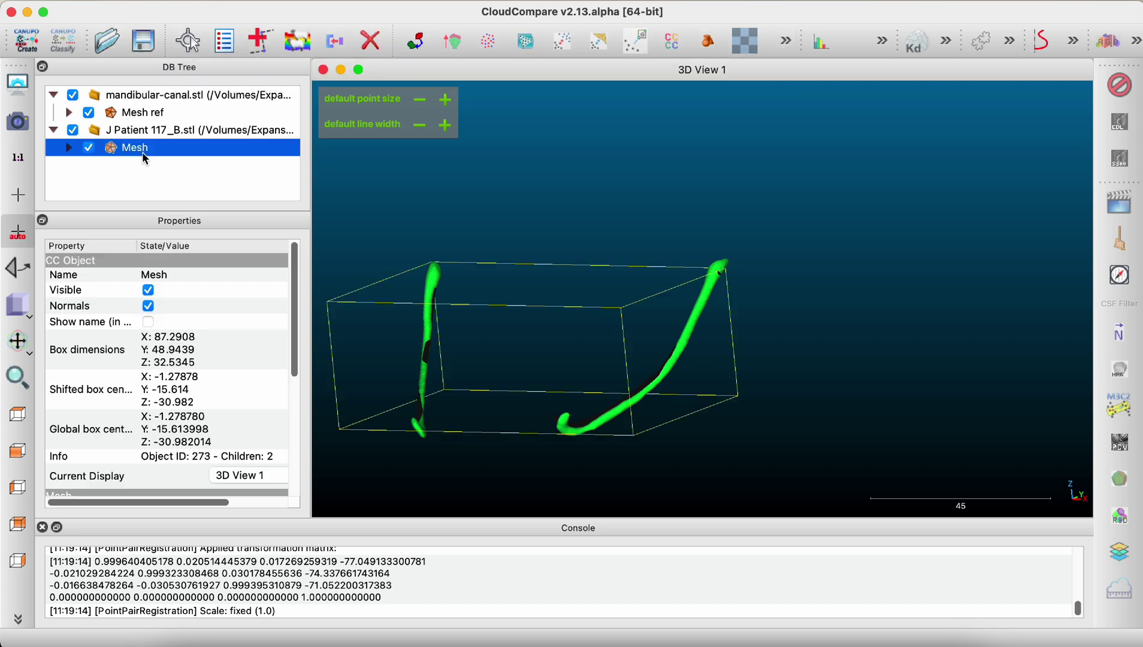
pyautogui.click(136, 113)
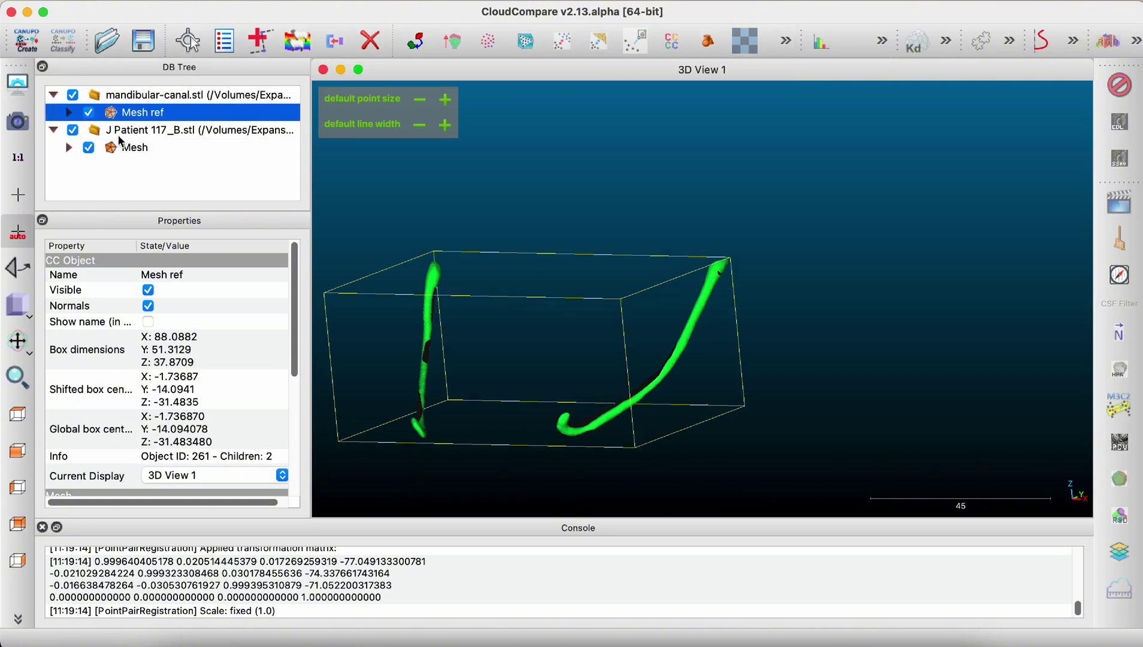
pyautogui.click(119, 135)
pyautogui.click(125, 148)
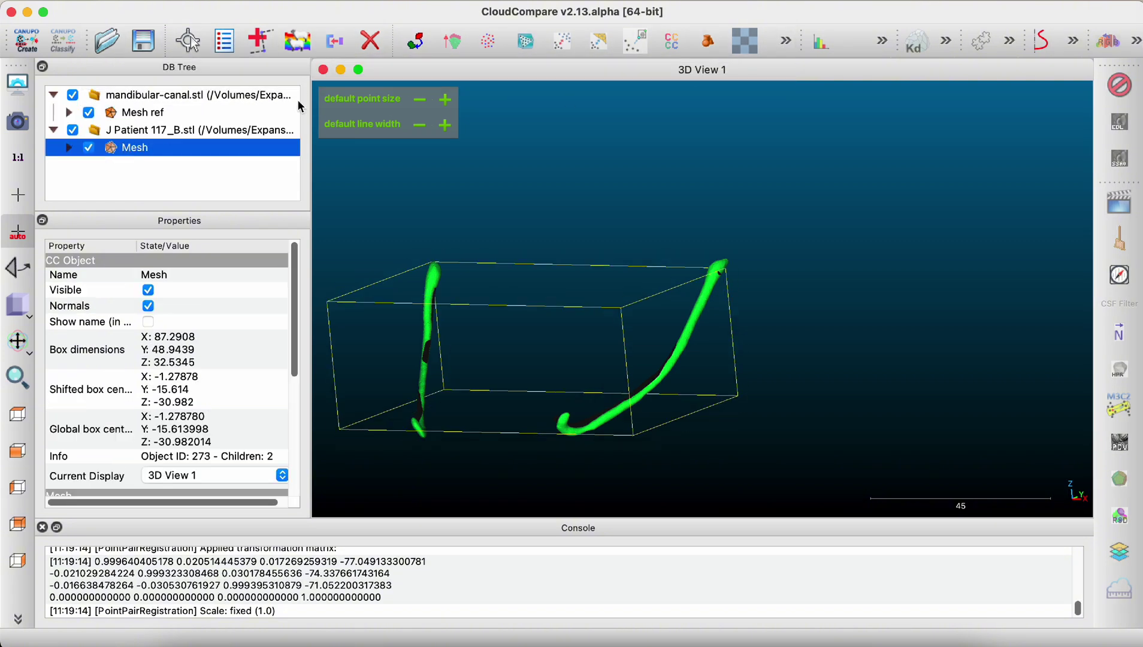
pyautogui.click(786, 40)
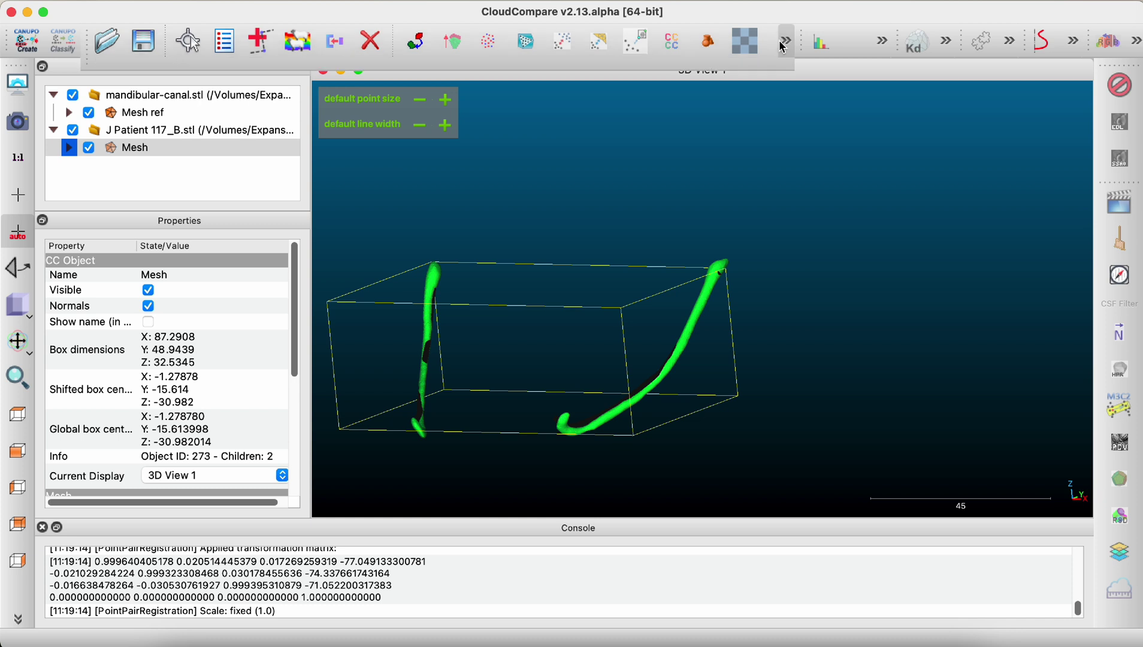
pyautogui.click(152, 78)
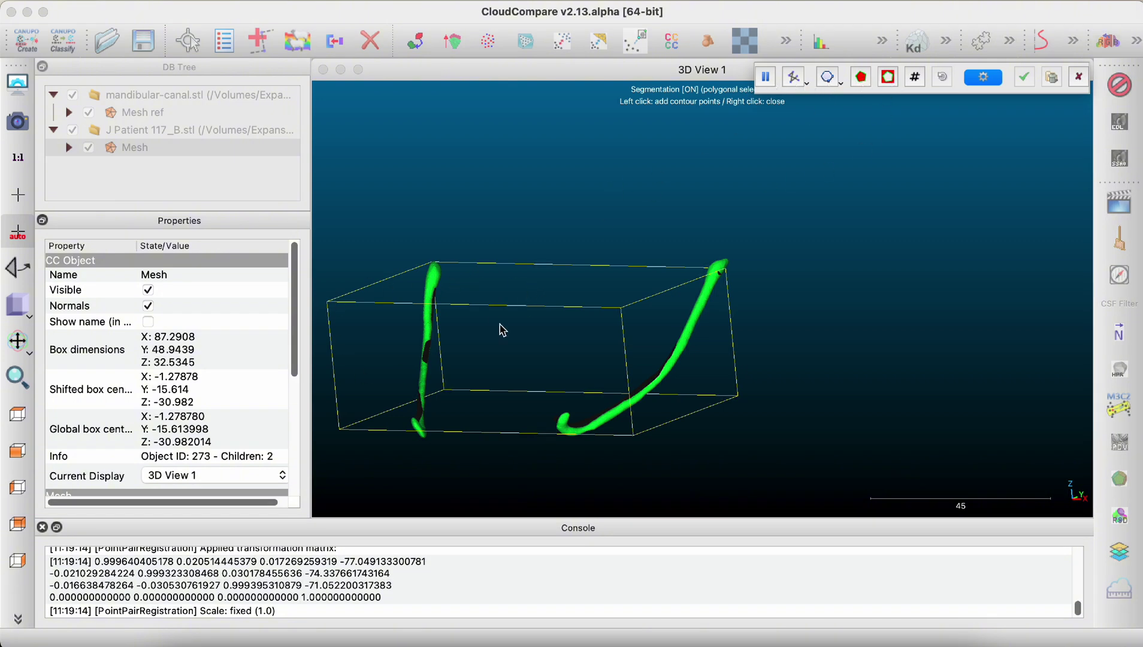
pyautogui.click(1077, 76)
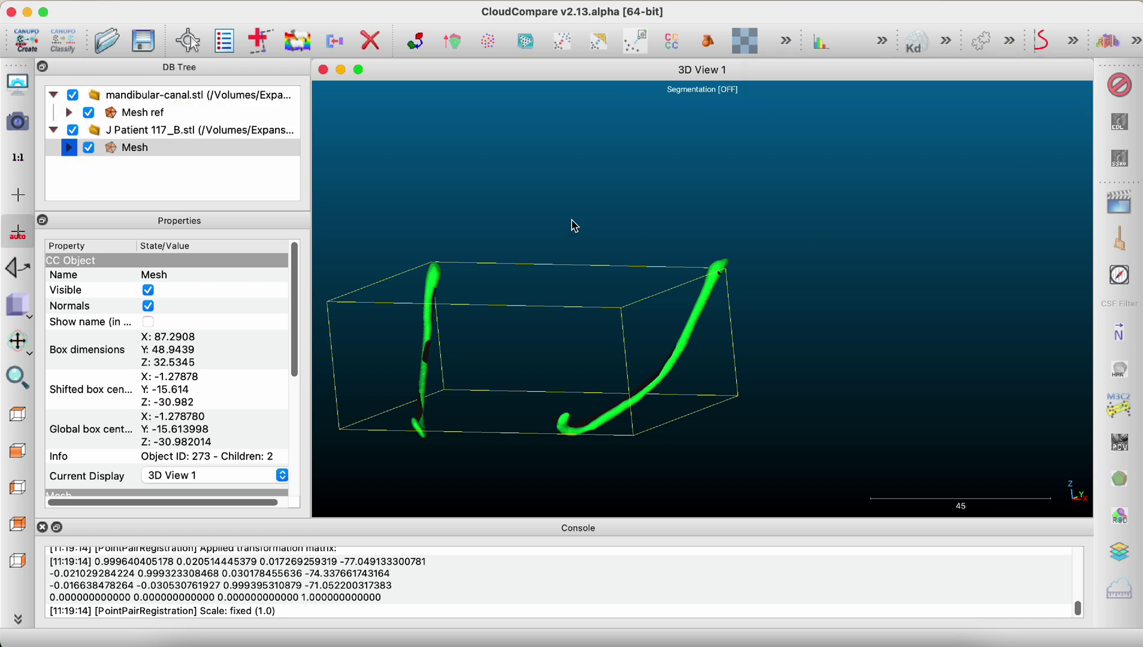
# Run fine registration of Mesh onto Mesh ref with an RMS difference of 1.0E-05, 100% final overlap and normals ignored.
pyautogui.click(144, 148)
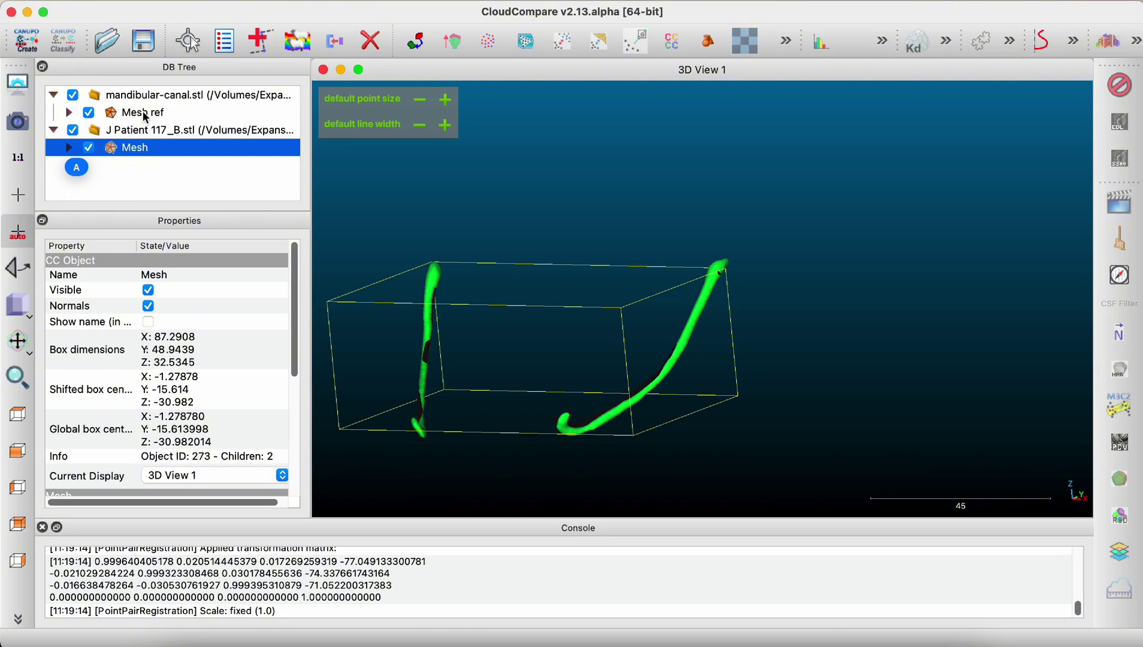
pyautogui.keyDown('super'); pyautogui.click(146, 112); pyautogui.keyUp('super')
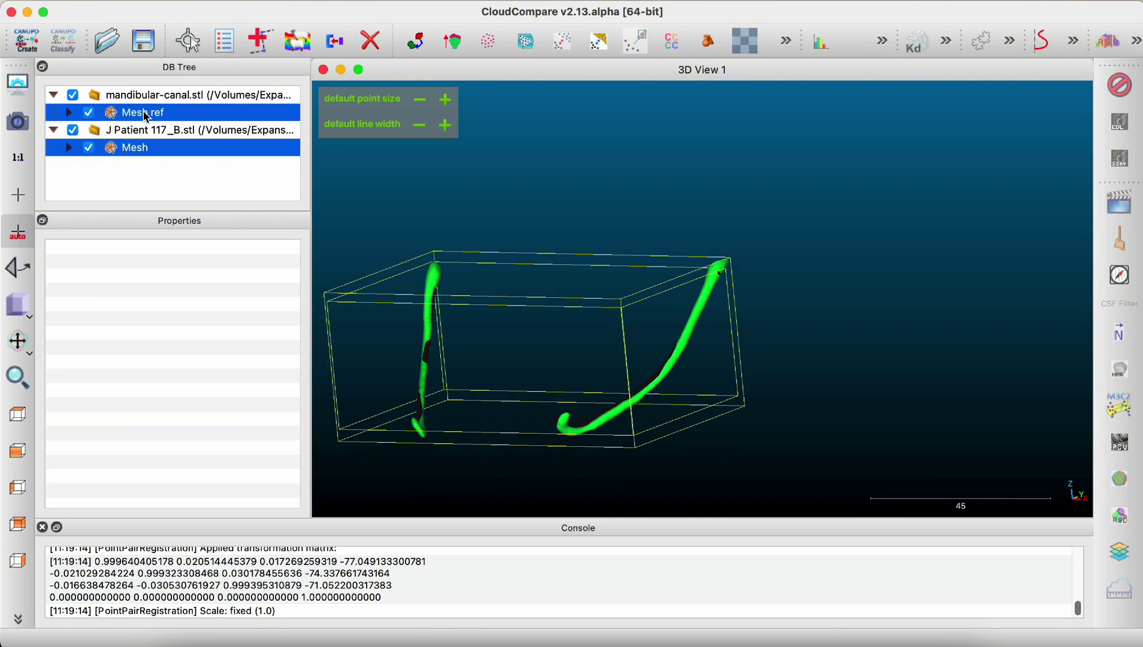
pyautogui.click(456, 45)
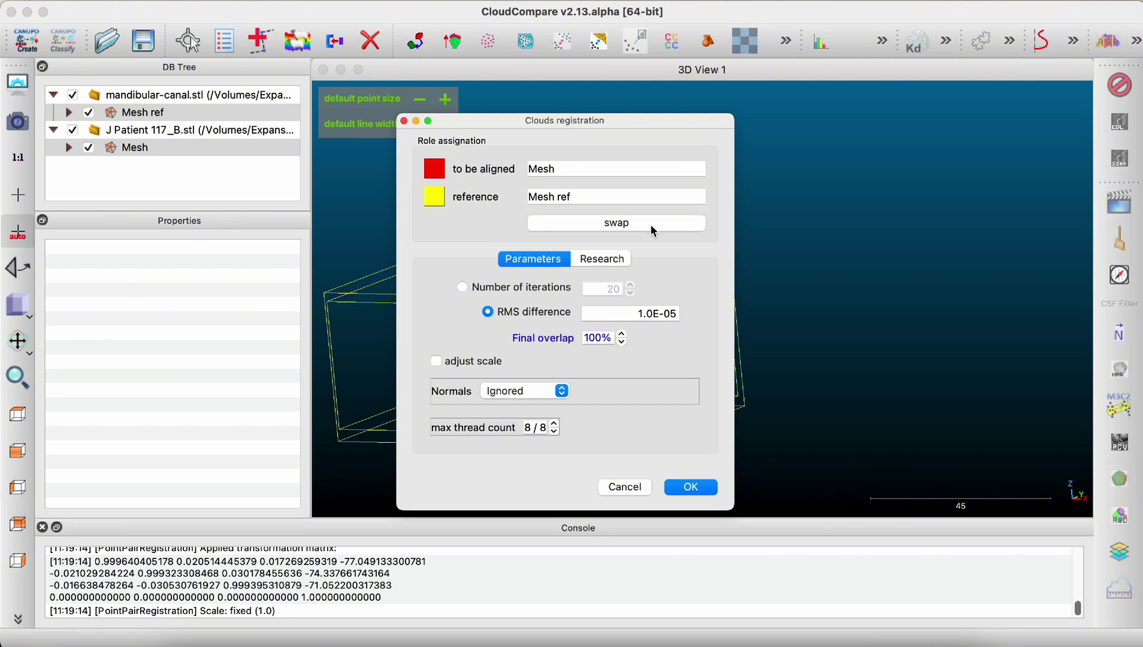
pyautogui.click(588, 262)
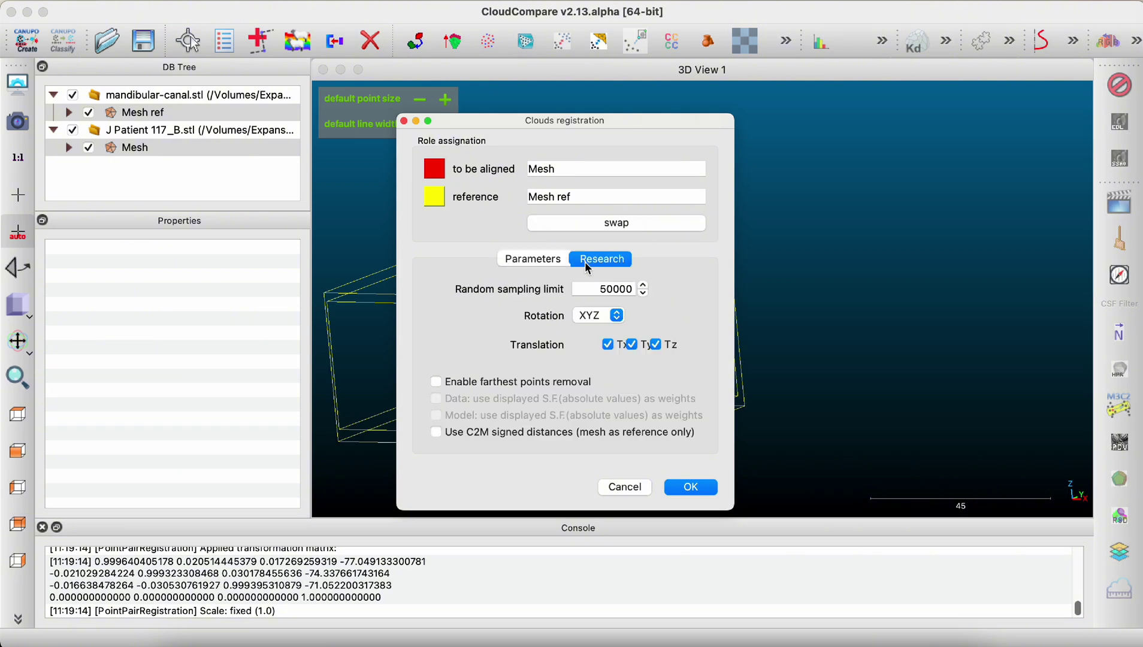
pyautogui.click(533, 264)
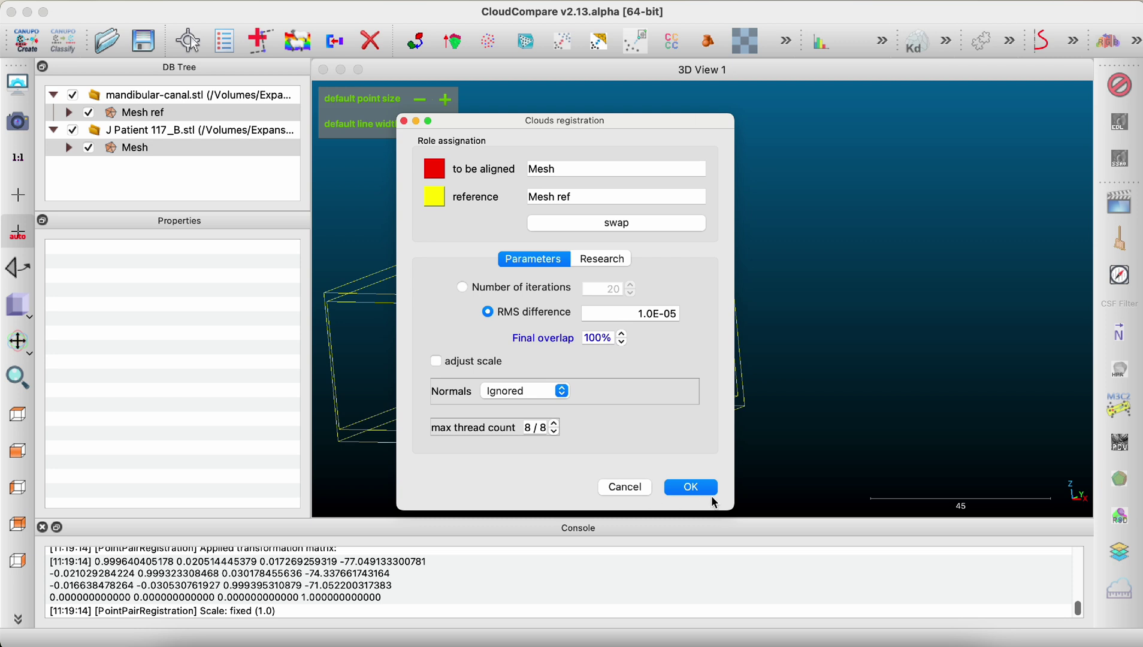
pyautogui.click(691, 487)
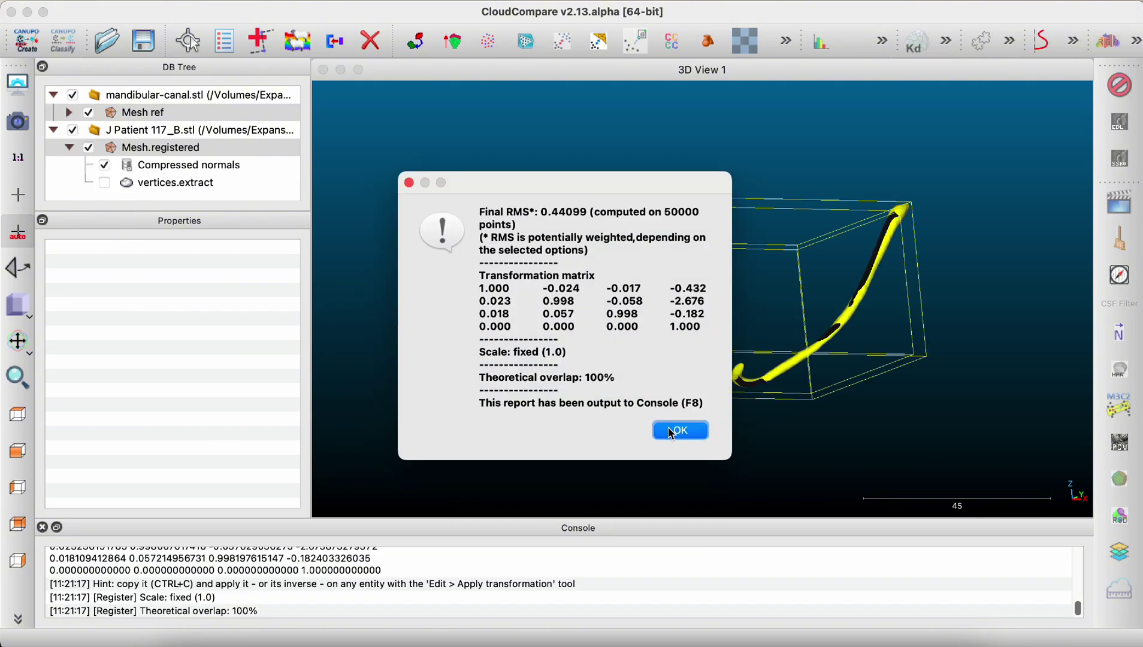
pyautogui.click(674, 433)
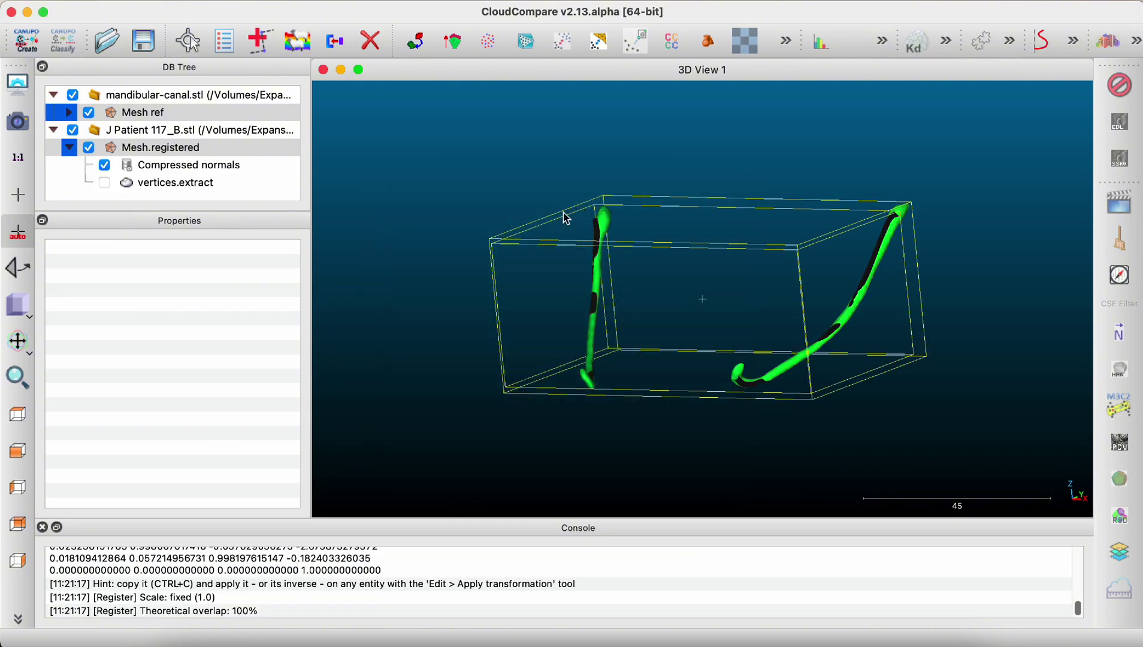
# Compute signed distances from Mesh.registered to the reference Mesh ref at AUTO octree level, and select the registered mesh's vertices.extract.
pyautogui.click(599, 42)
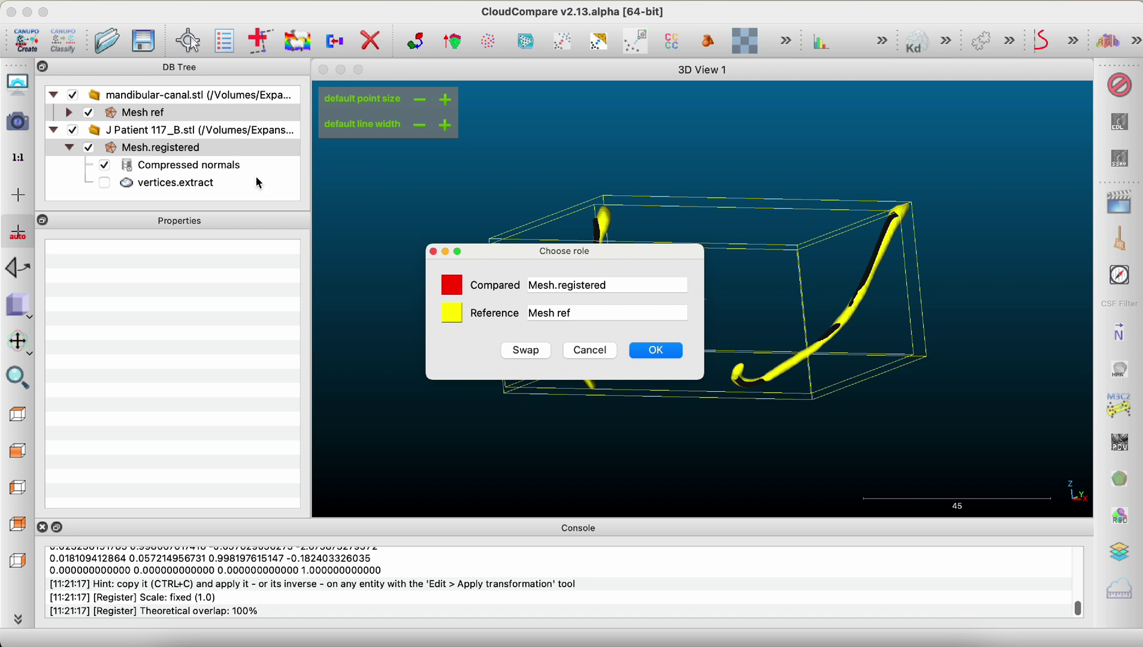
pyautogui.click(656, 351)
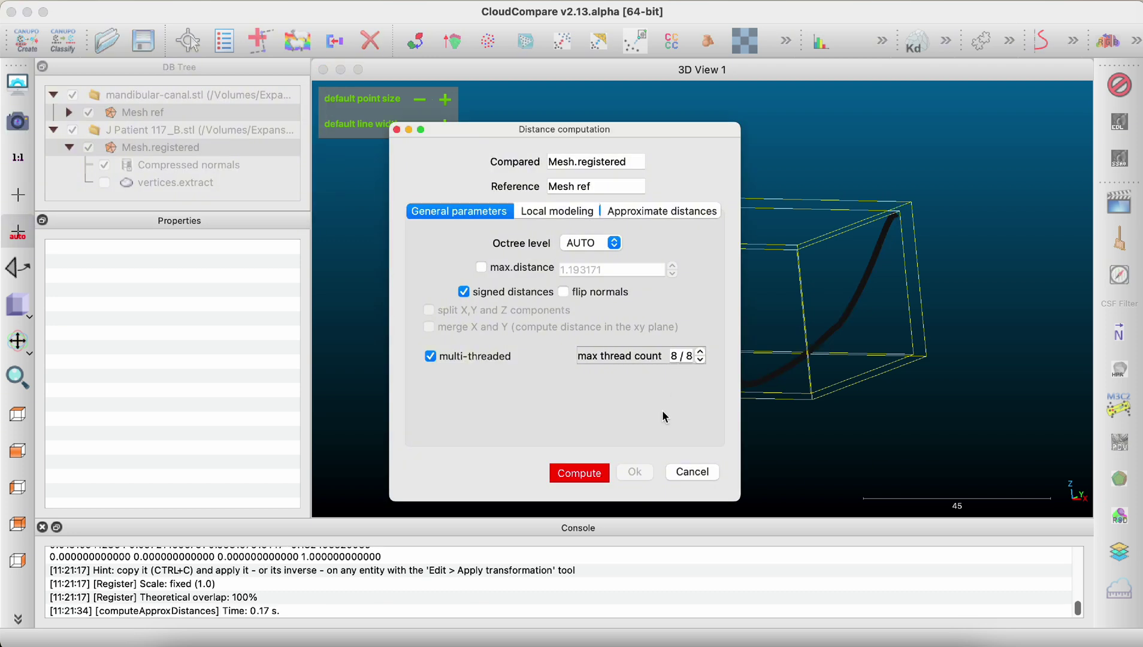
pyautogui.click(589, 474)
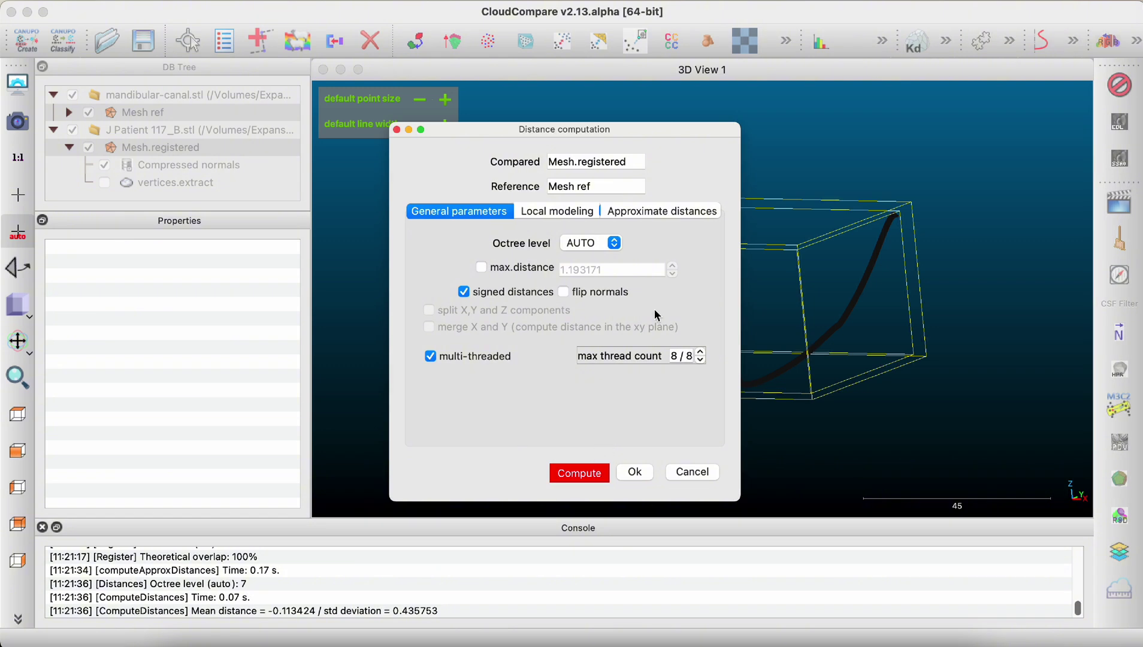
pyautogui.click(697, 213)
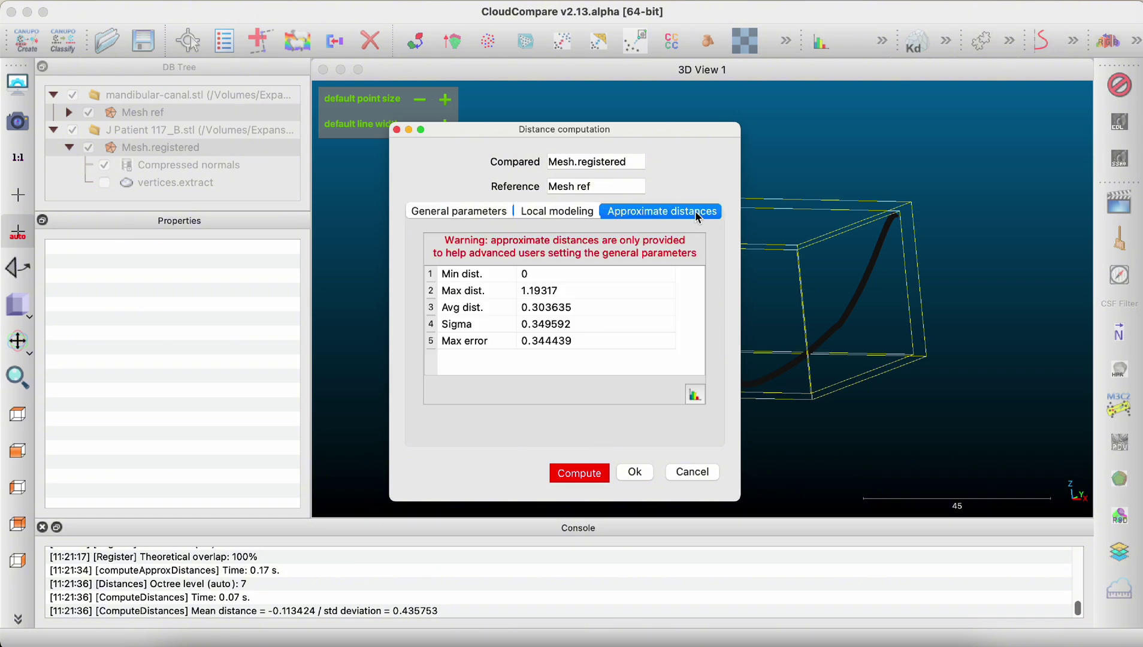
pyautogui.click(585, 476)
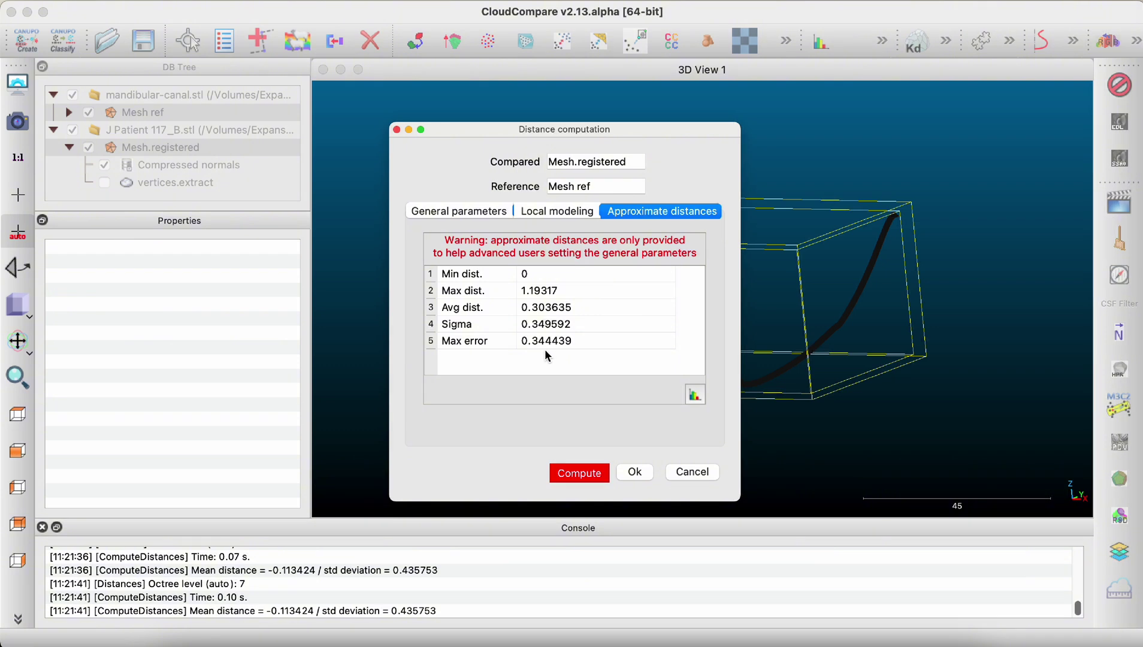
pyautogui.click(588, 474)
pyautogui.click(629, 471)
pyautogui.click(197, 183)
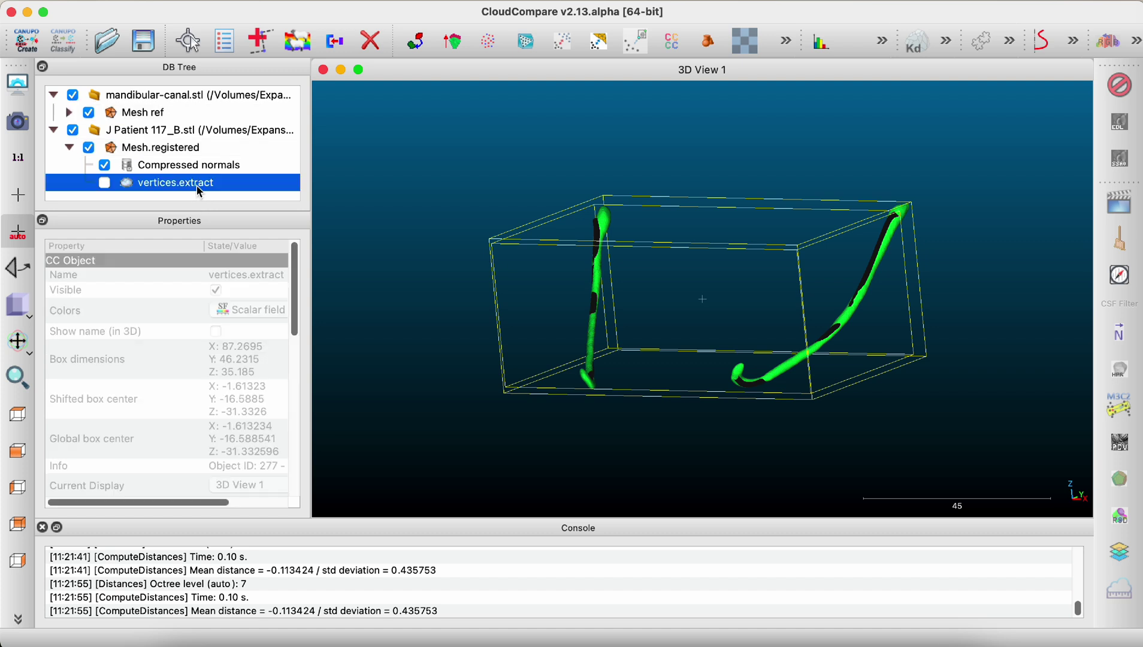